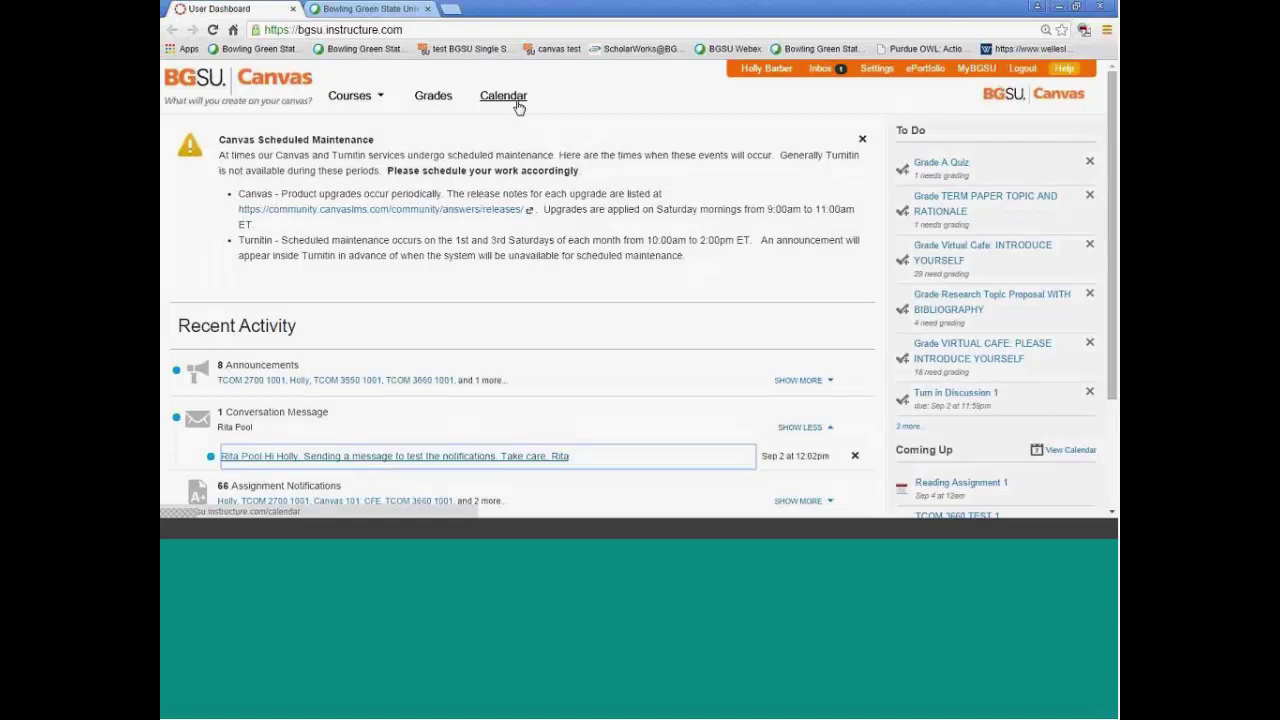
Open the calendar and toggle the personal calendar's events off and back on.
{"action": "left_click", "coordinate": [518, 106]}
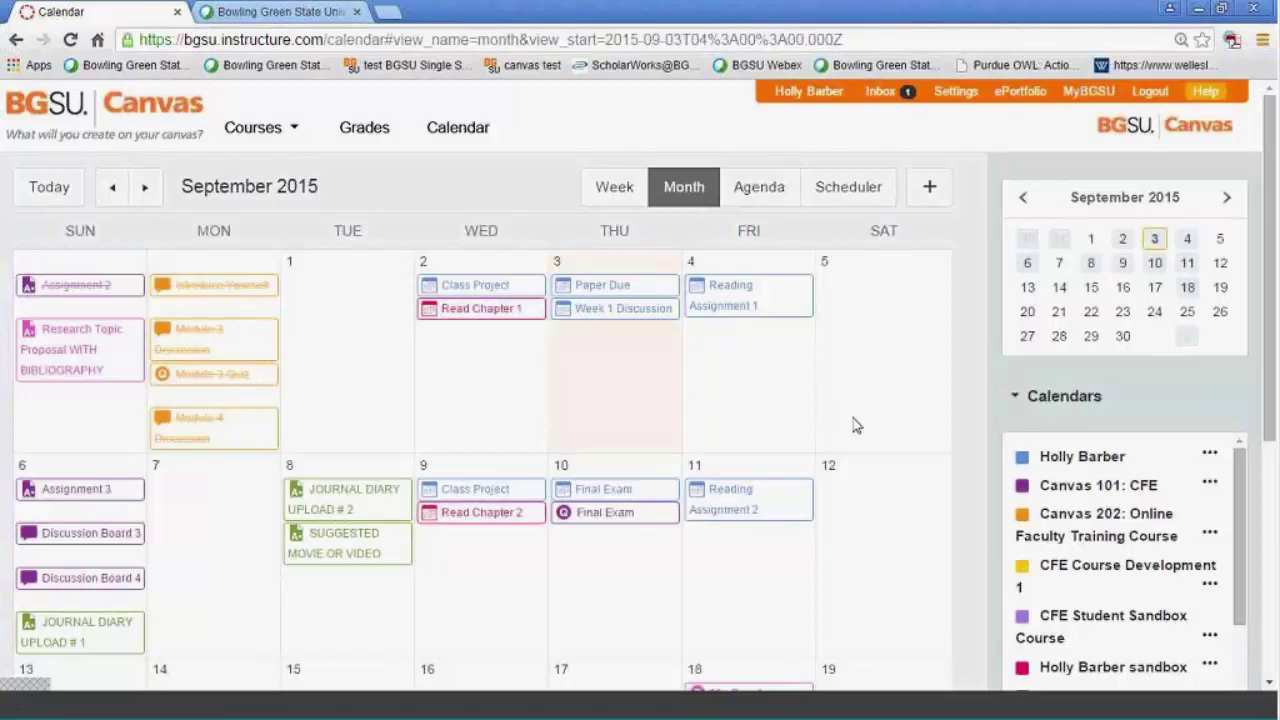
{"action": "left_click", "coordinate": [1023, 459]}
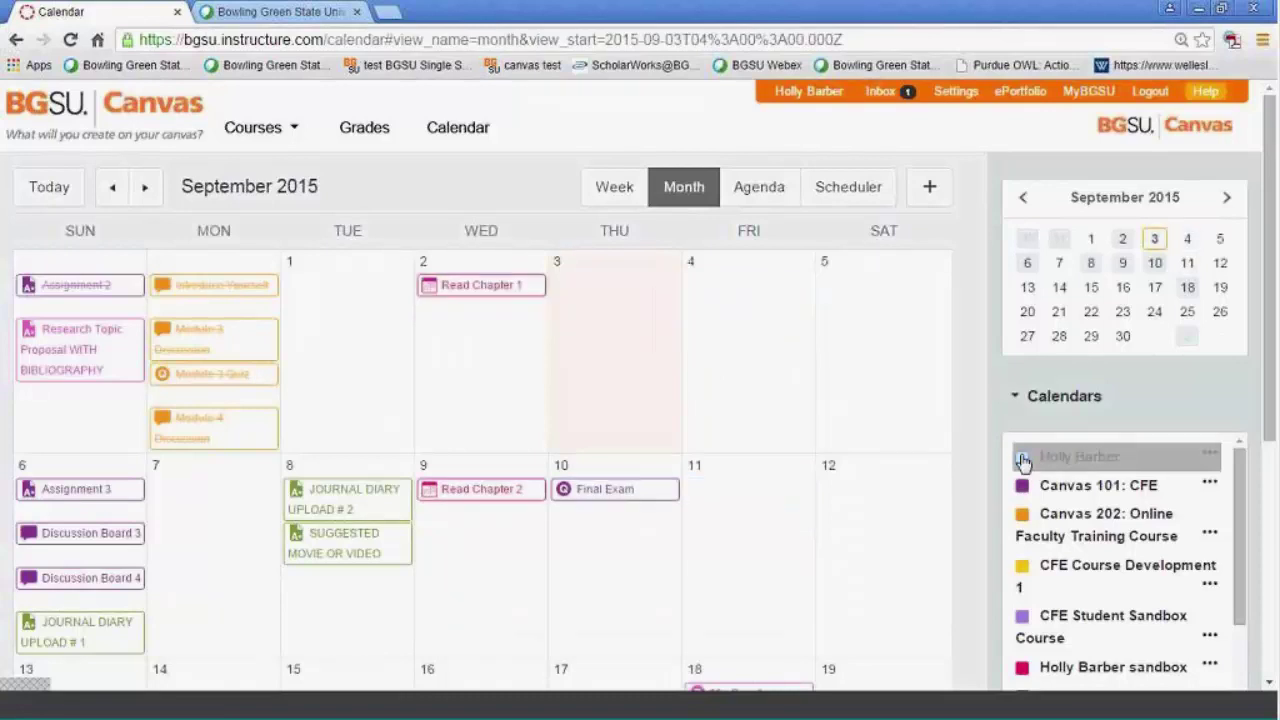
{"action": "left_click", "coordinate": [1023, 459]}
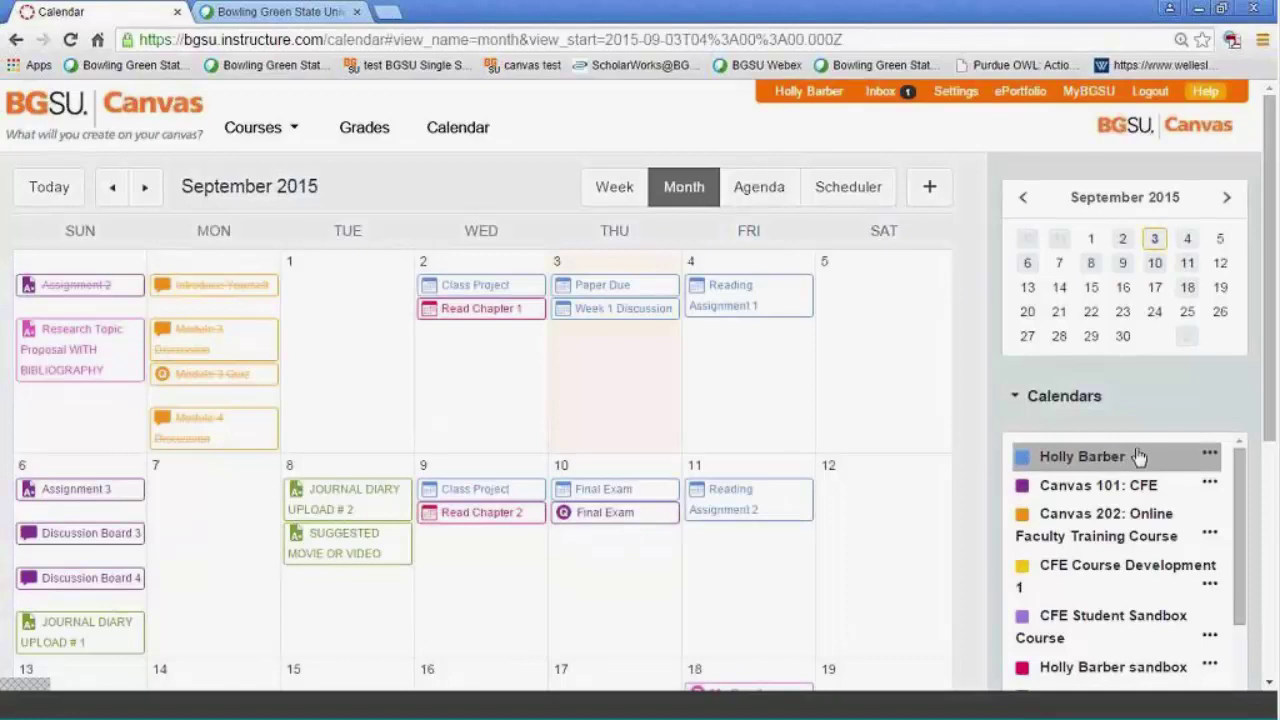
Try the custom color 5e193b for the personal calendar and cancel the change.
{"action": "left_click", "coordinate": [1210, 456]}
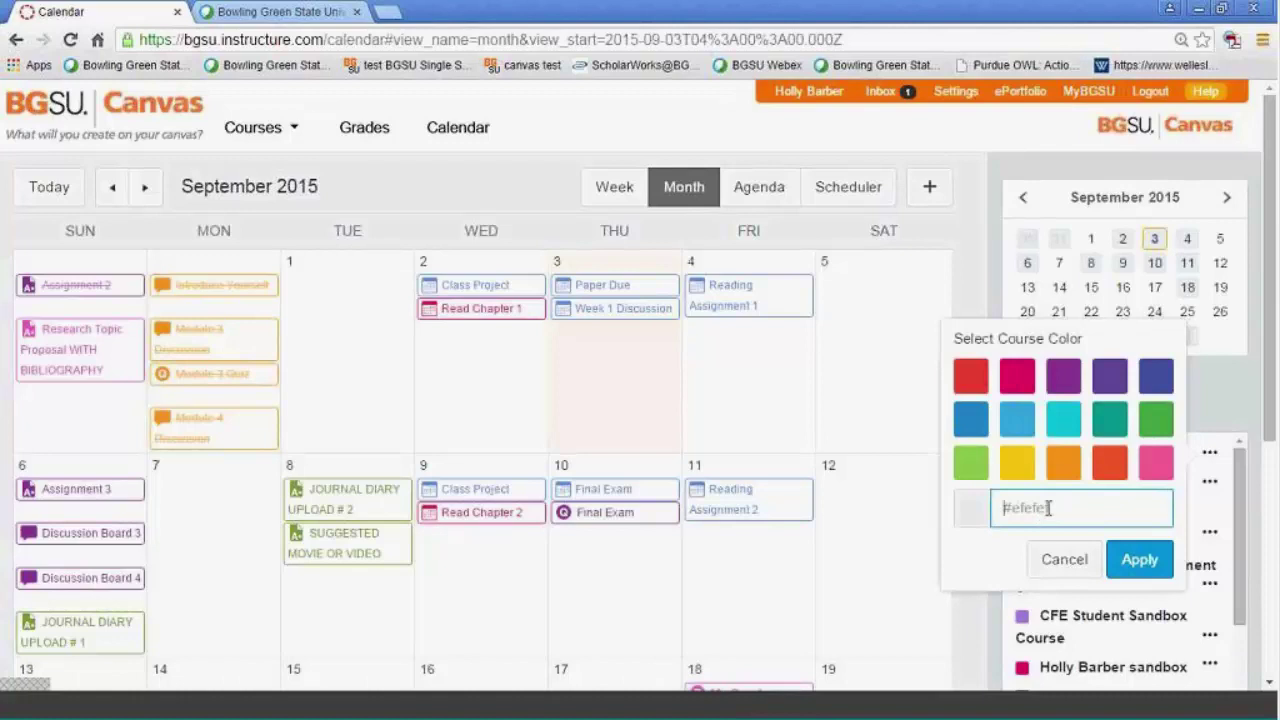
{"action": "type", "text": "5e193"}
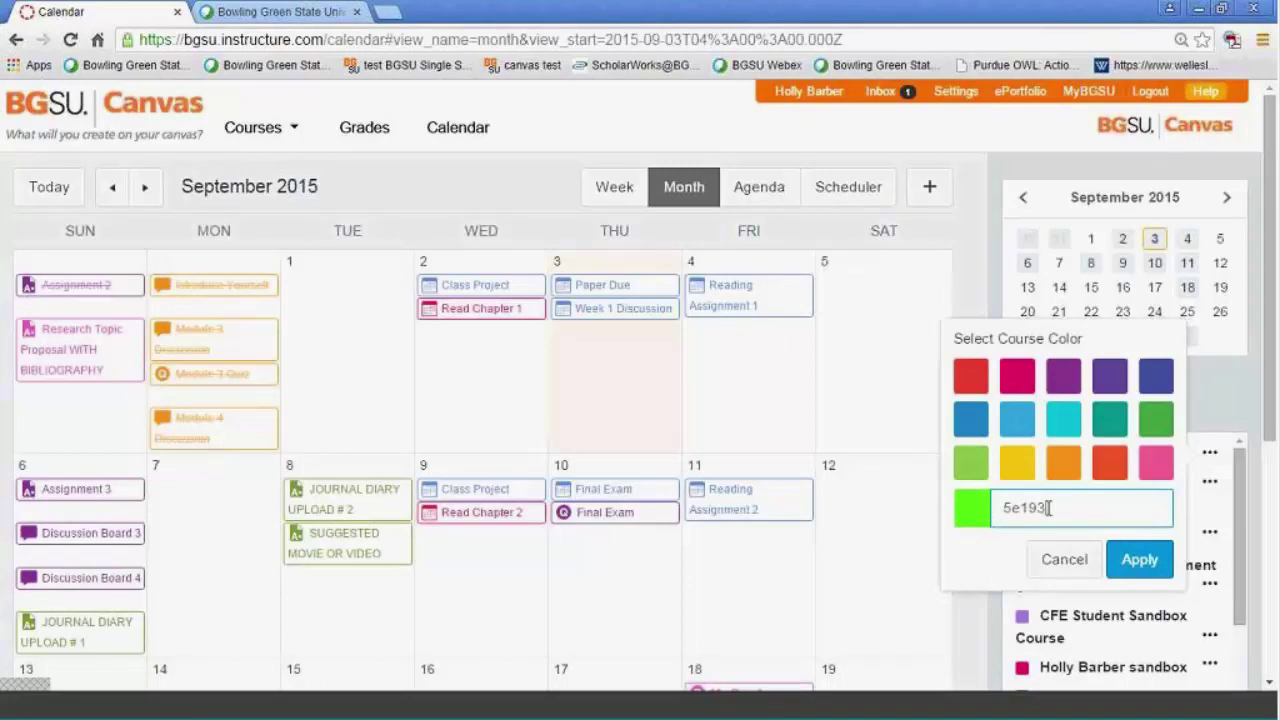
{"action": "type", "text": "b"}
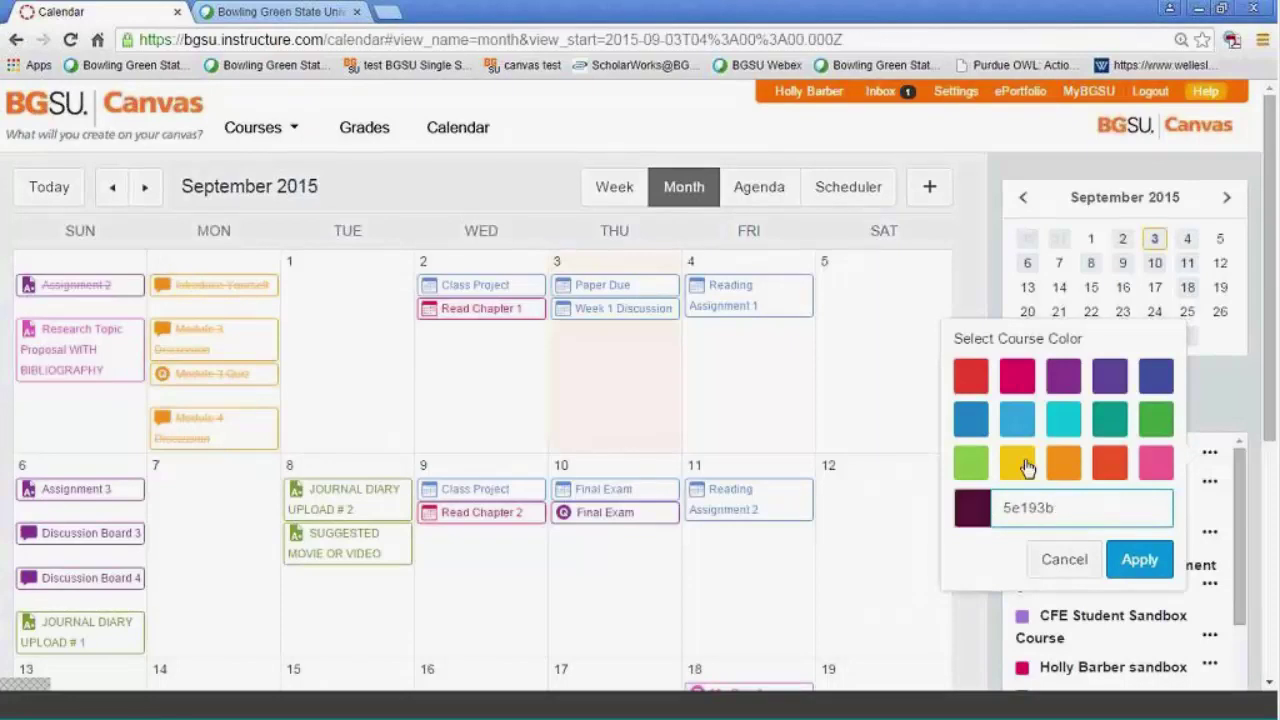
{"action": "left_click", "coordinate": [1068, 562]}
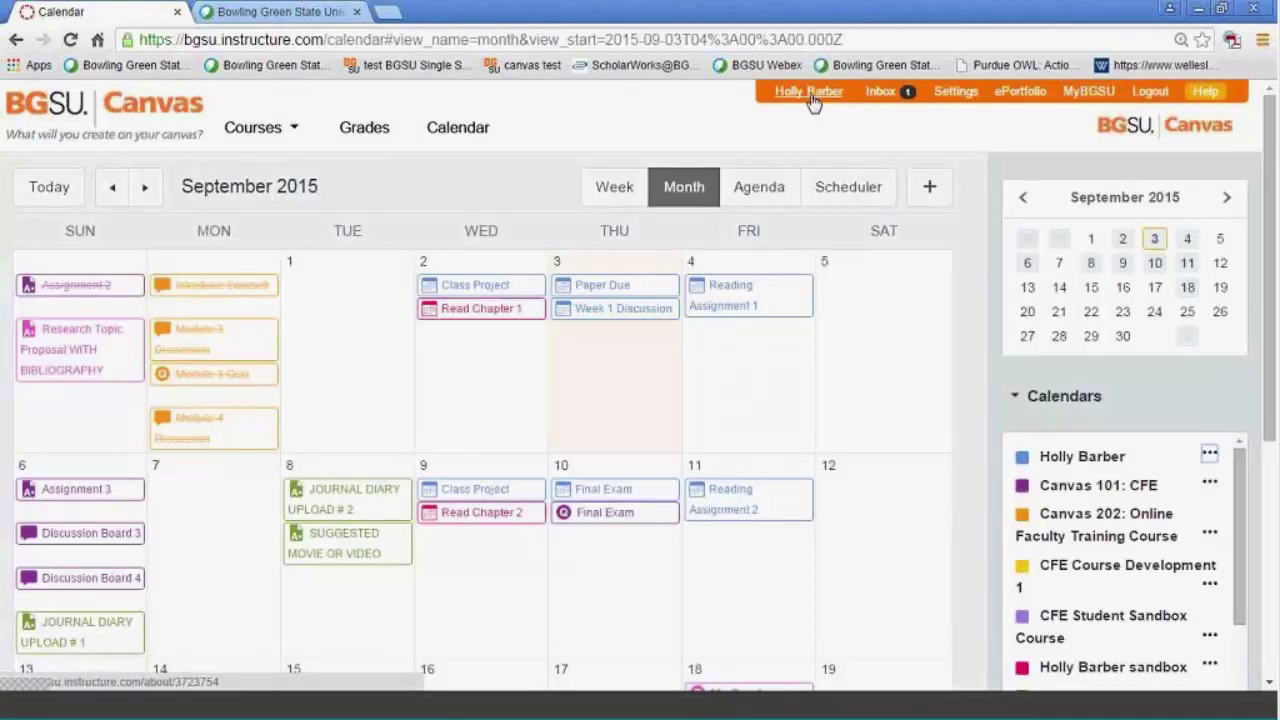
Open the account settings and review the text-message contact registration form and its carrier choices, closing it without registering.
{"action": "left_click", "coordinate": [955, 93]}
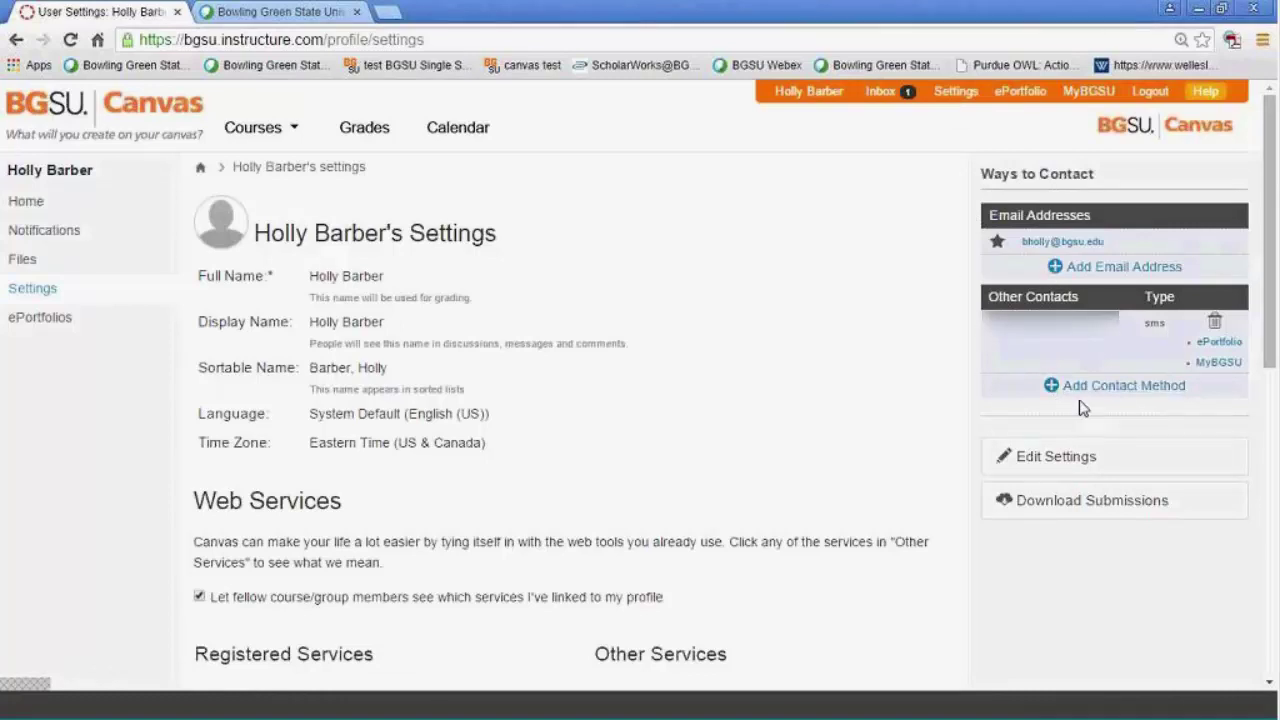
{"action": "left_click", "coordinate": [1119, 396]}
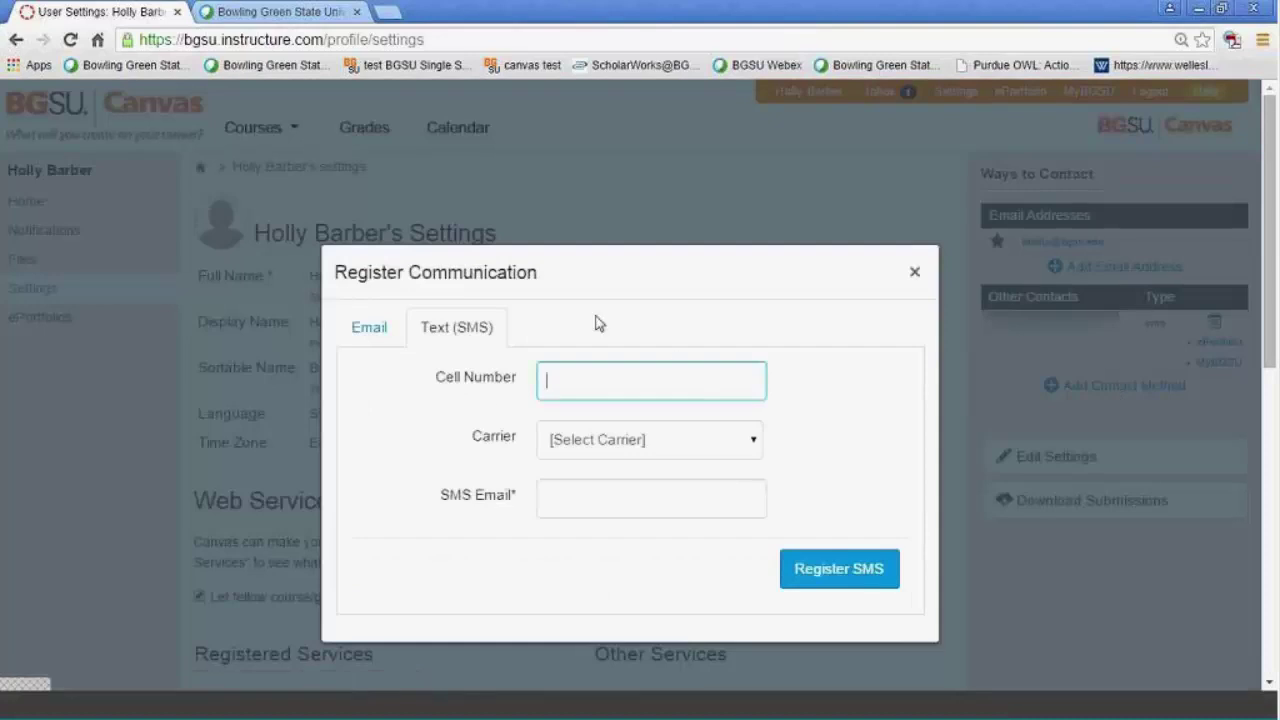
{"action": "left_click", "coordinate": [753, 444]}
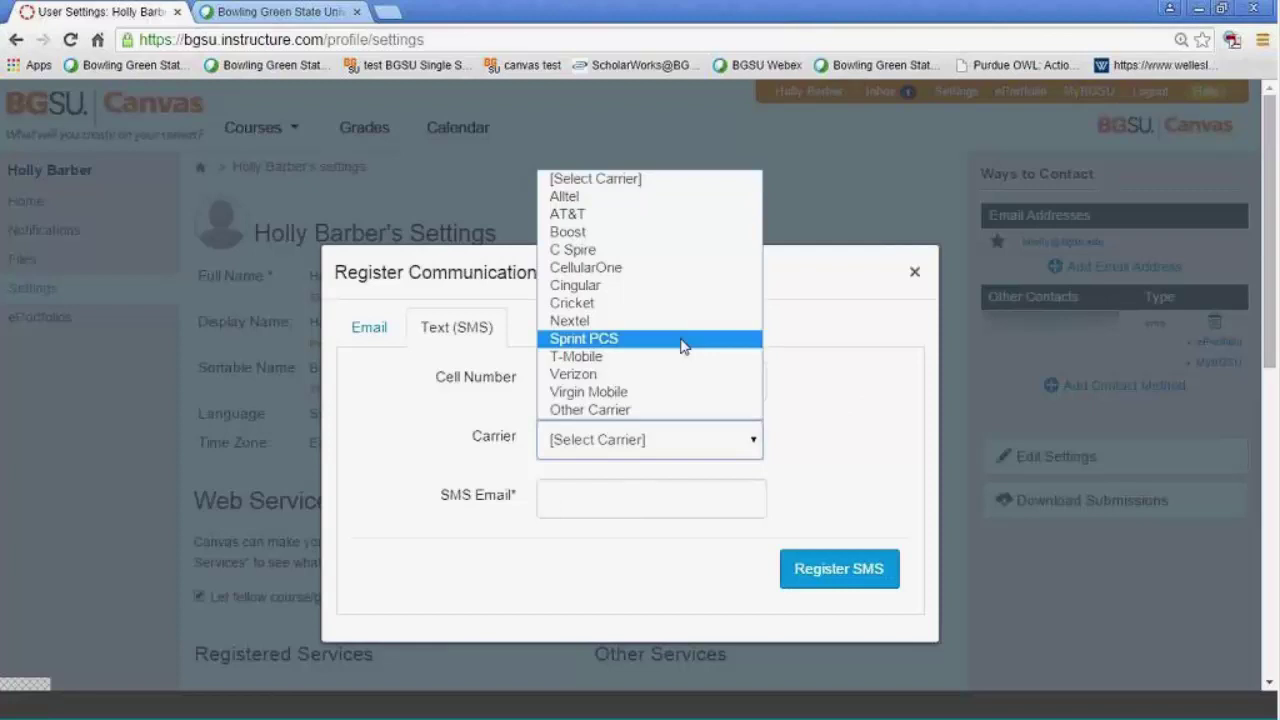
{"action": "left_click", "coordinate": [846, 430]}
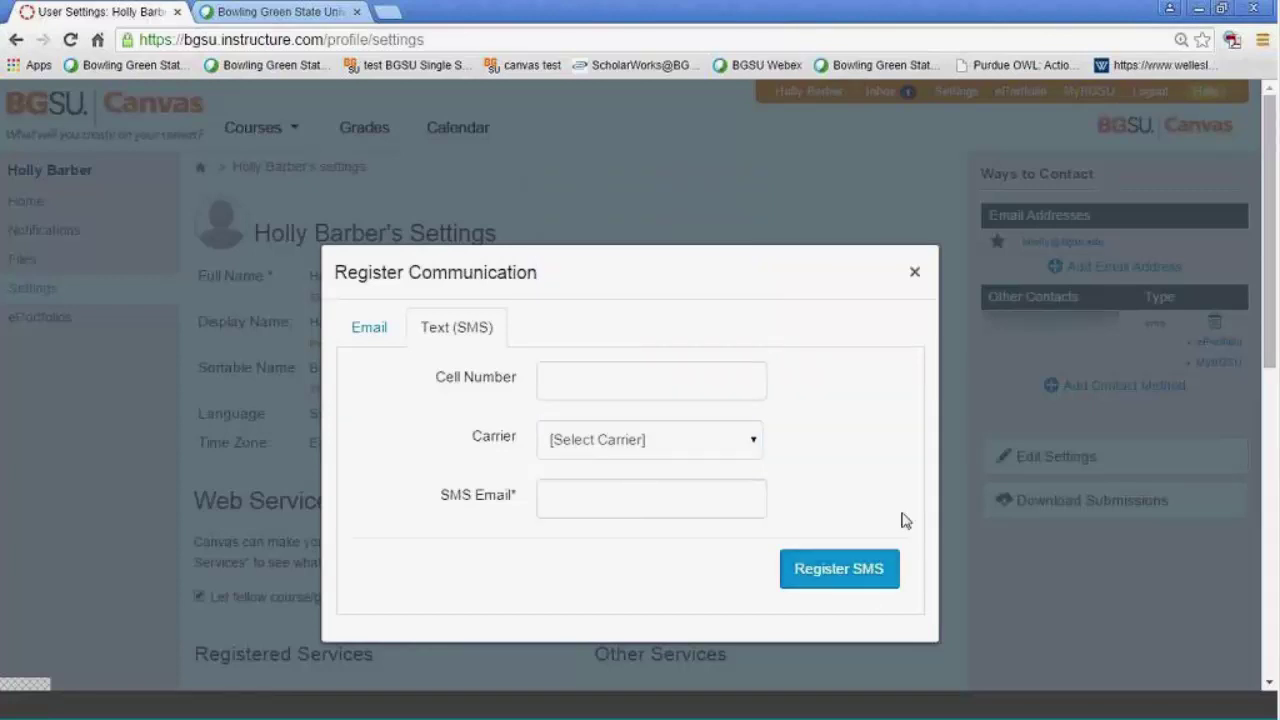
{"action": "left_click", "coordinate": [914, 273]}
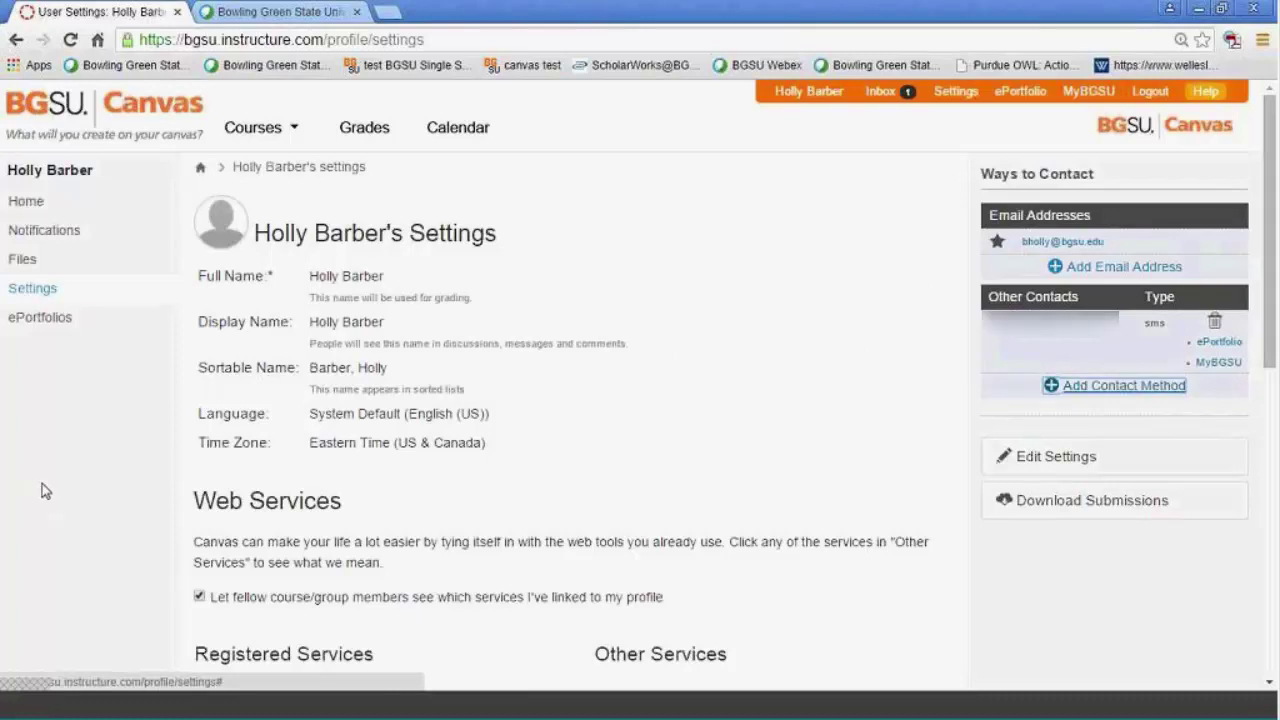
In the notification preferences, set Files notifications for the cell number to notify right away.
{"action": "left_click", "coordinate": [63, 238]}
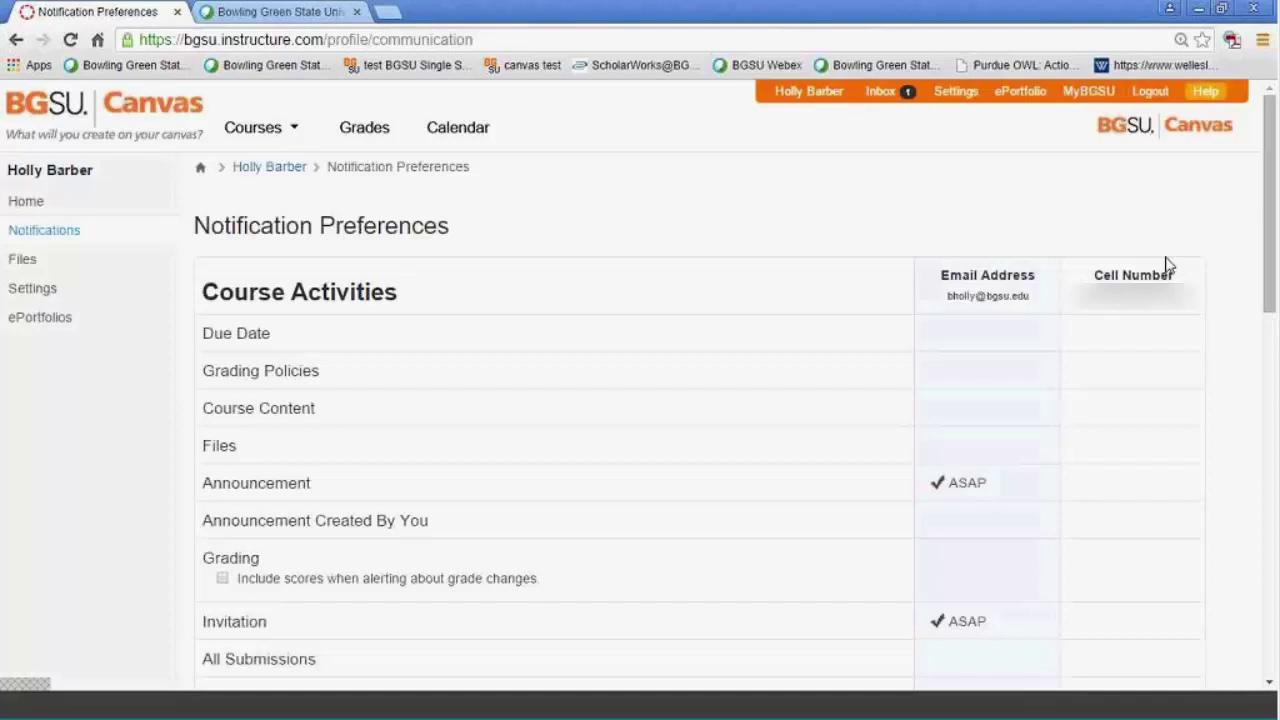
{"action": "mouse_move", "coordinate": [1182, 346]}
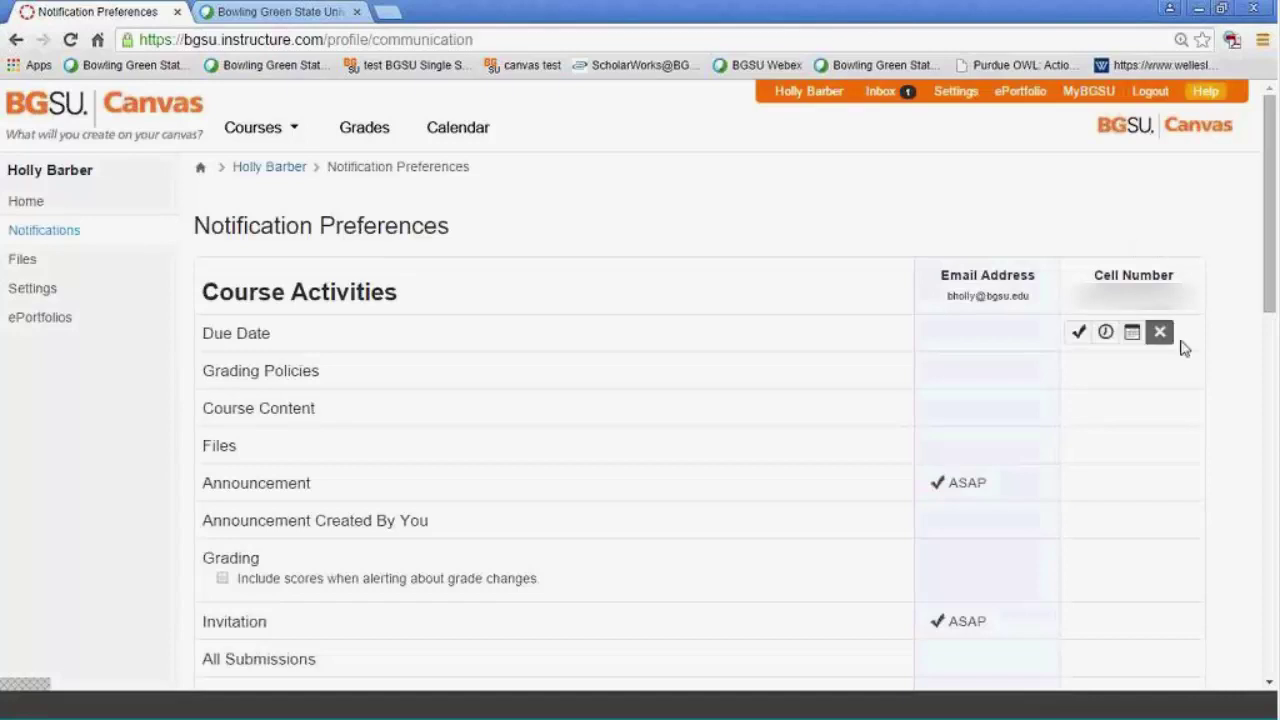
{"action": "mouse_move", "coordinate": [1195, 480]}
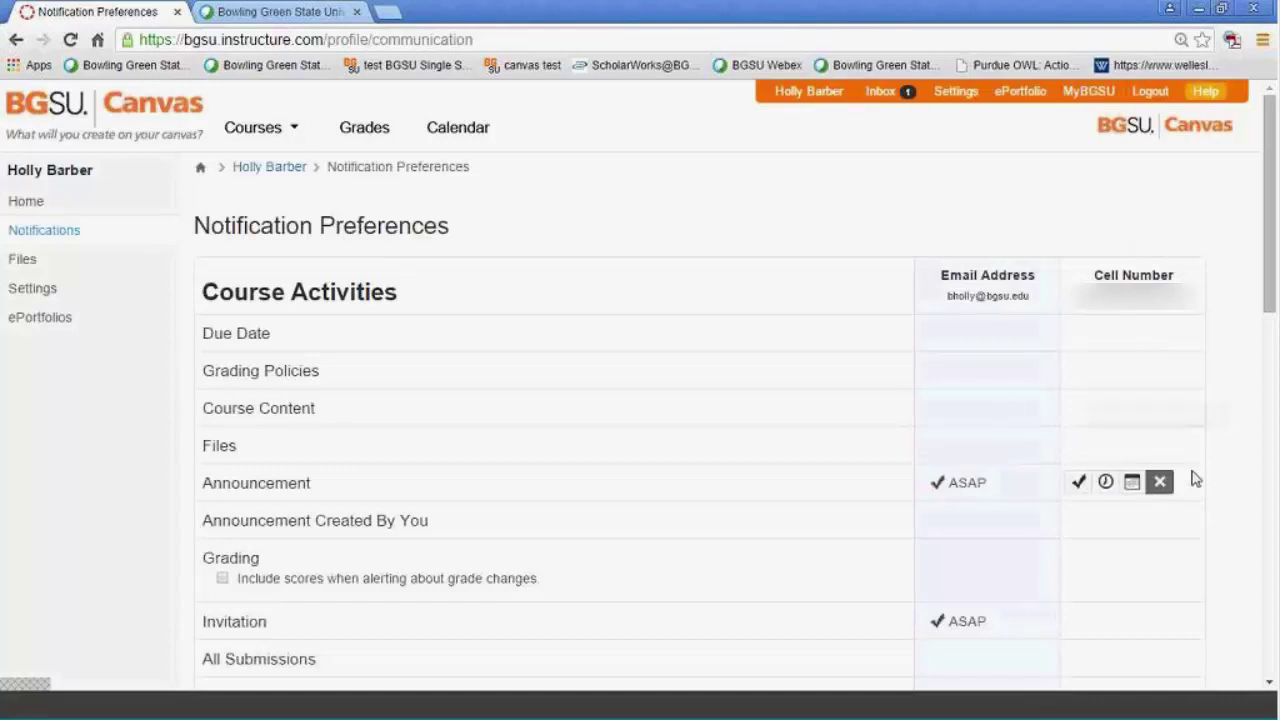
{"action": "mouse_move", "coordinate": [1091, 451]}
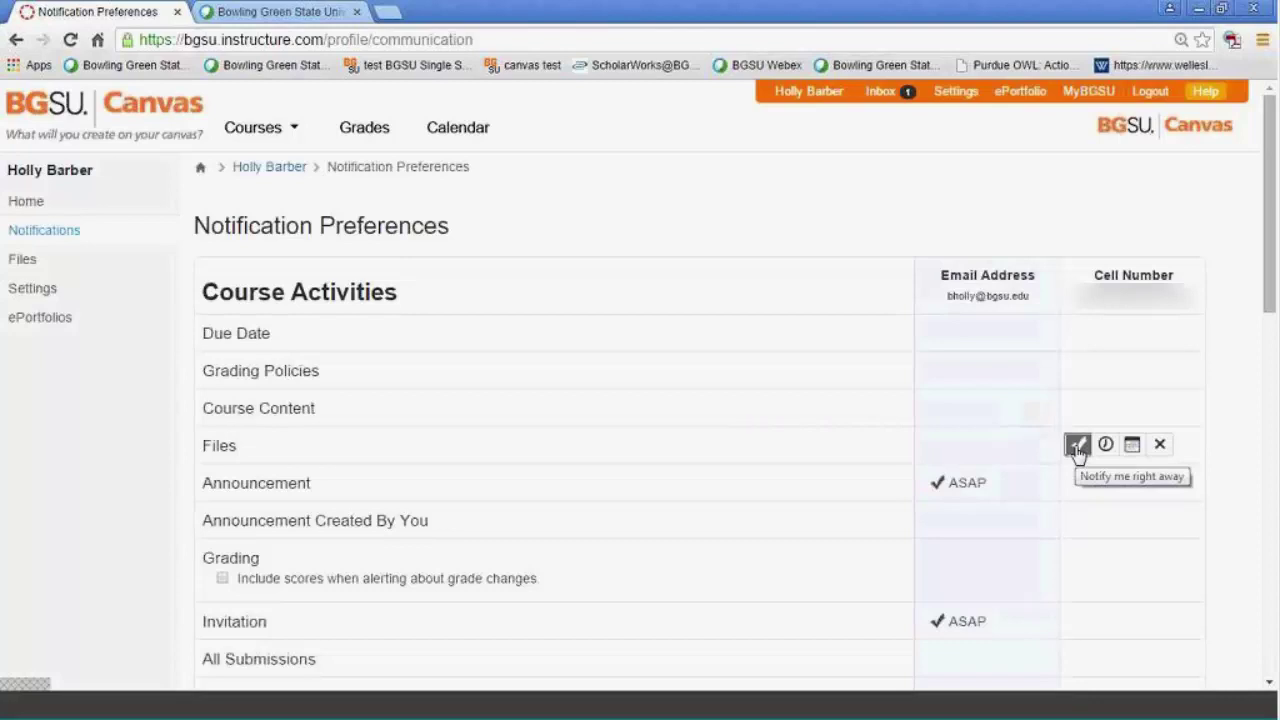
{"action": "left_click", "coordinate": [1077, 445]}
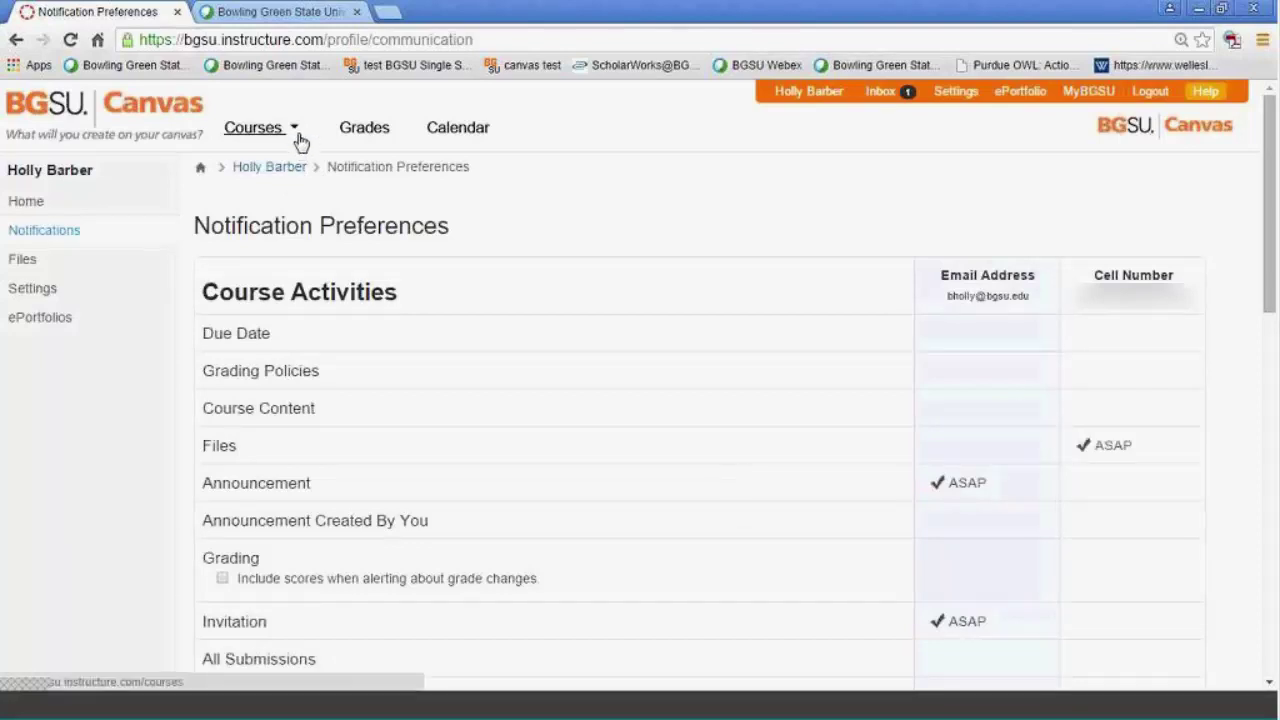
Open the settings of the instructor's sandbox course.
{"action": "mouse_move", "coordinate": [300, 140]}
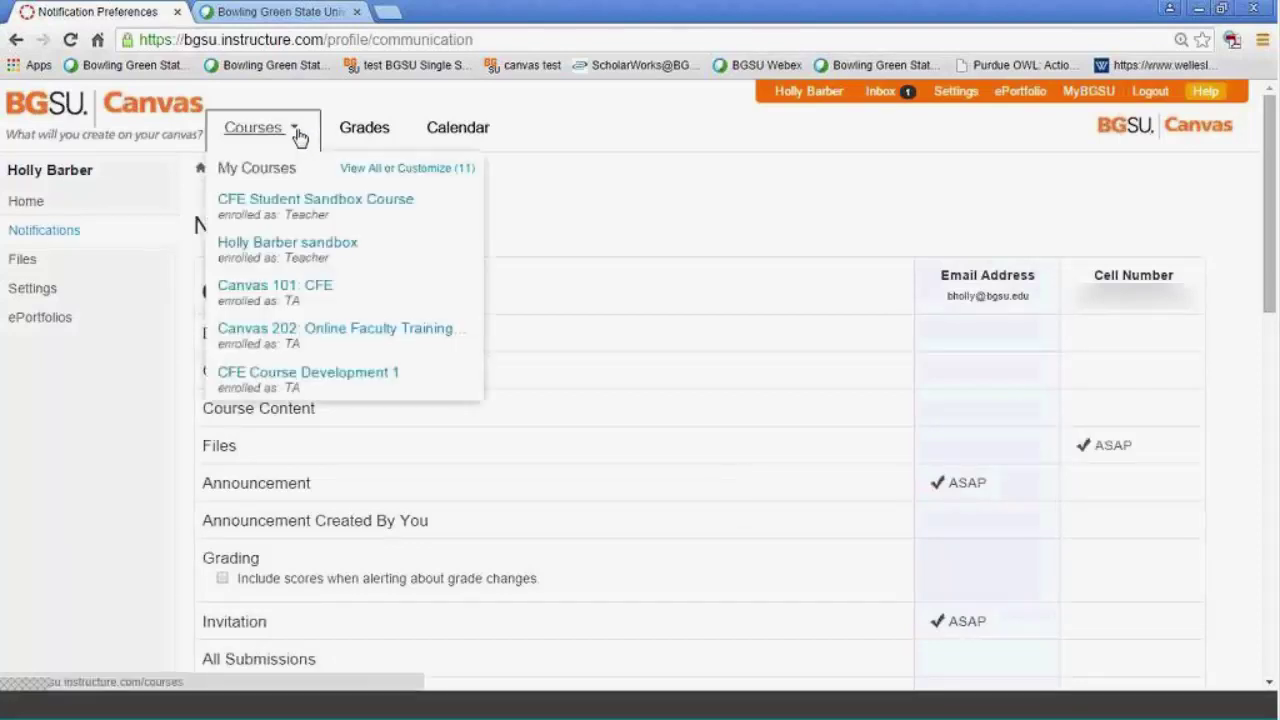
{"action": "left_click", "coordinate": [337, 252]}
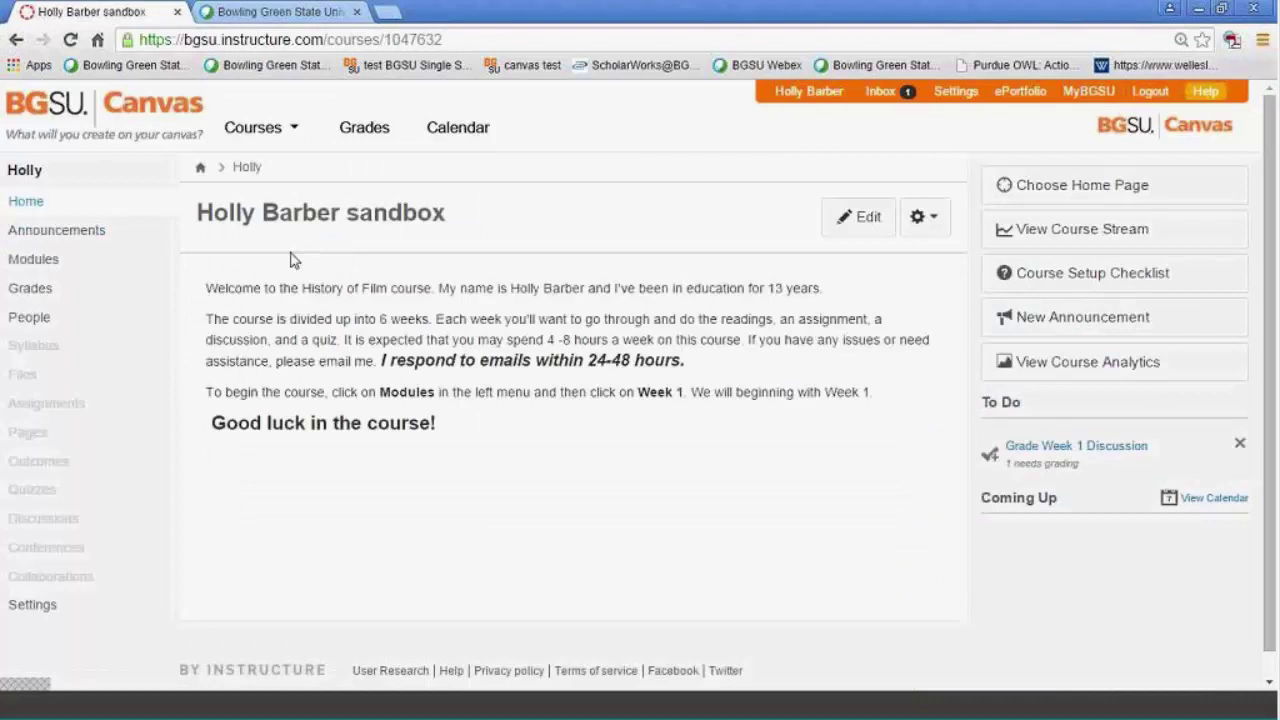
{"action": "left_click", "coordinate": [29, 610]}
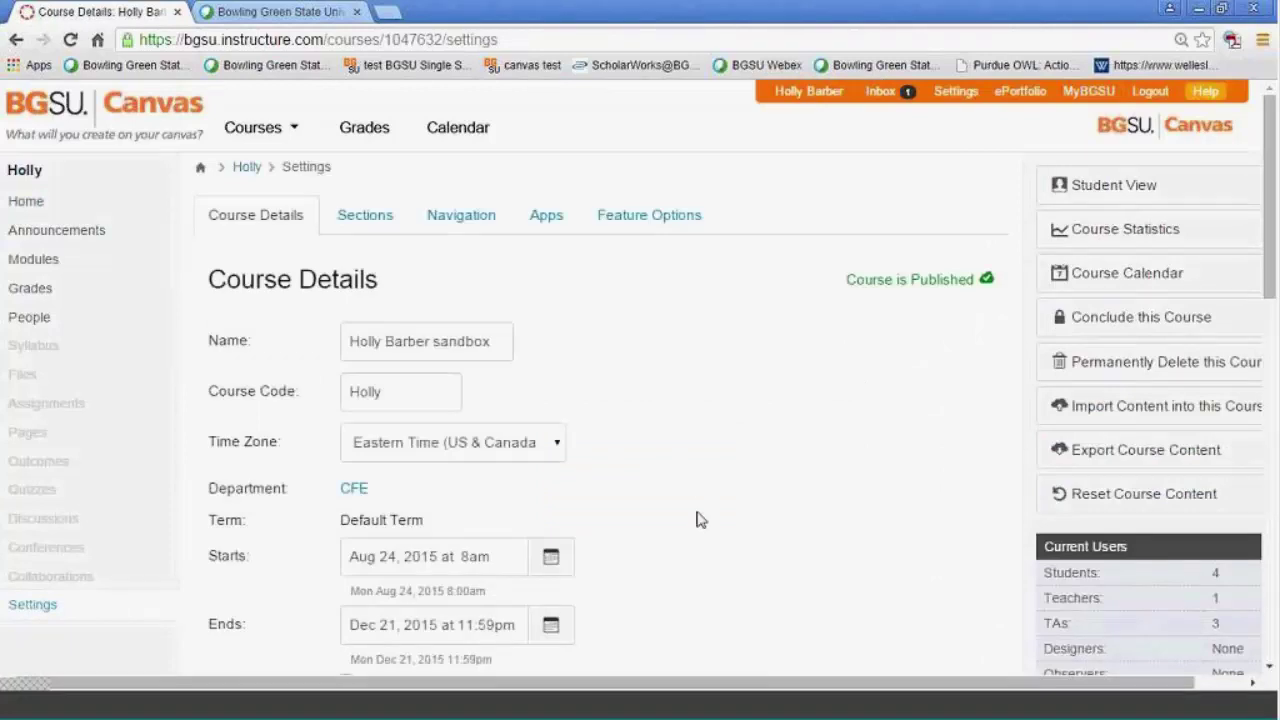
Set the course to start Aug 24, 2015 at 8:00 am and end Dec 21, 2015 at 11:59 pm.
{"action": "scroll", "coordinate": [700, 519], "scroll_direction": "down", "scroll_amount": 1}
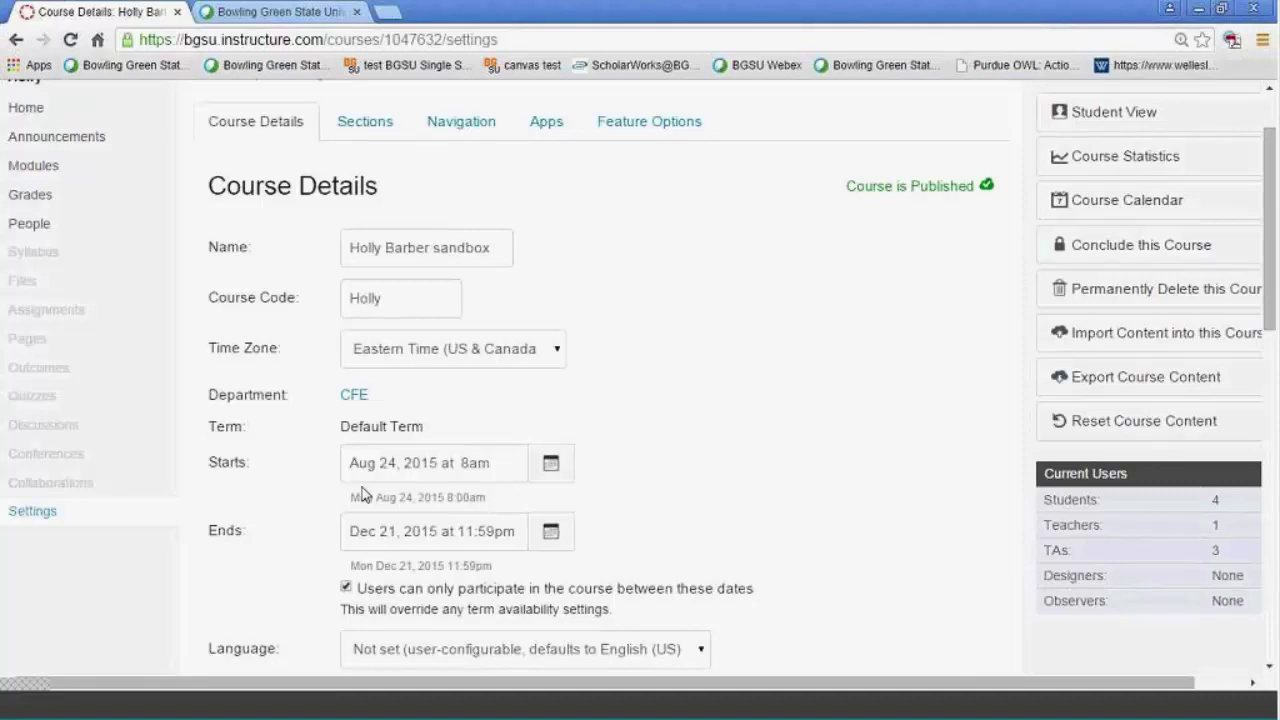
{"action": "left_click", "coordinate": [553, 468]}
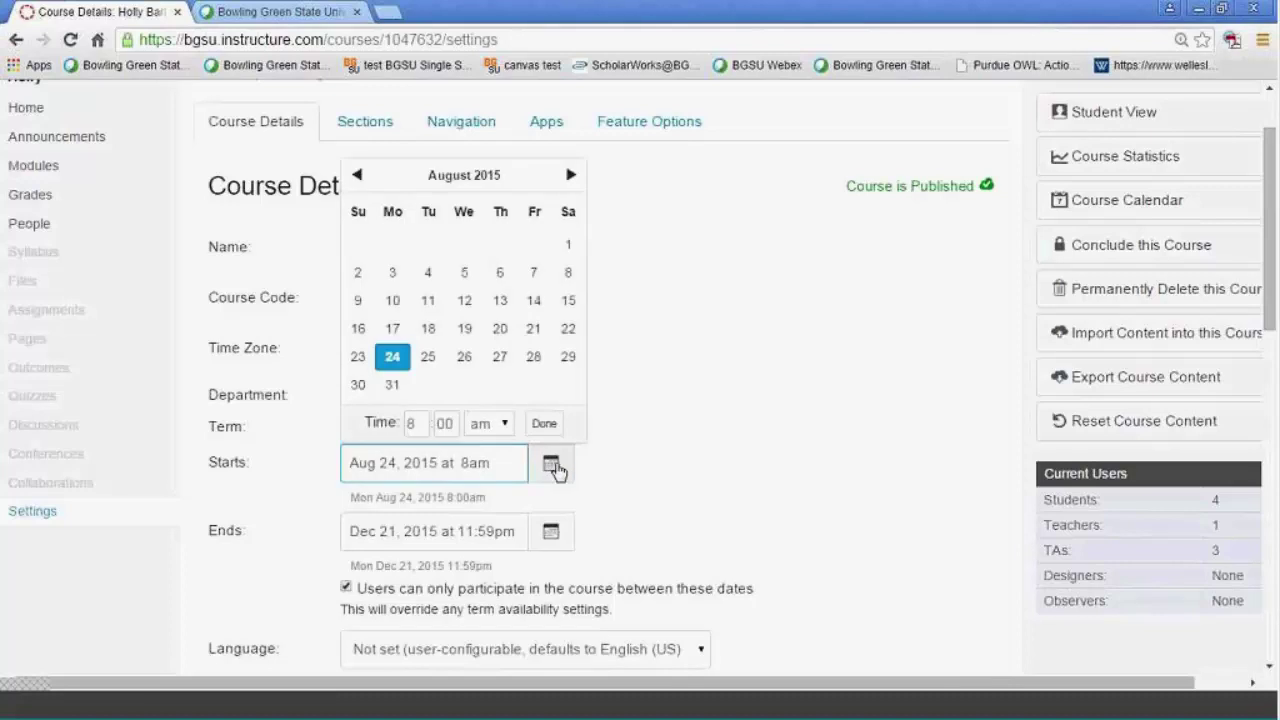
{"action": "left_click", "coordinate": [395, 364]}
{"action": "left_click", "coordinate": [546, 426]}
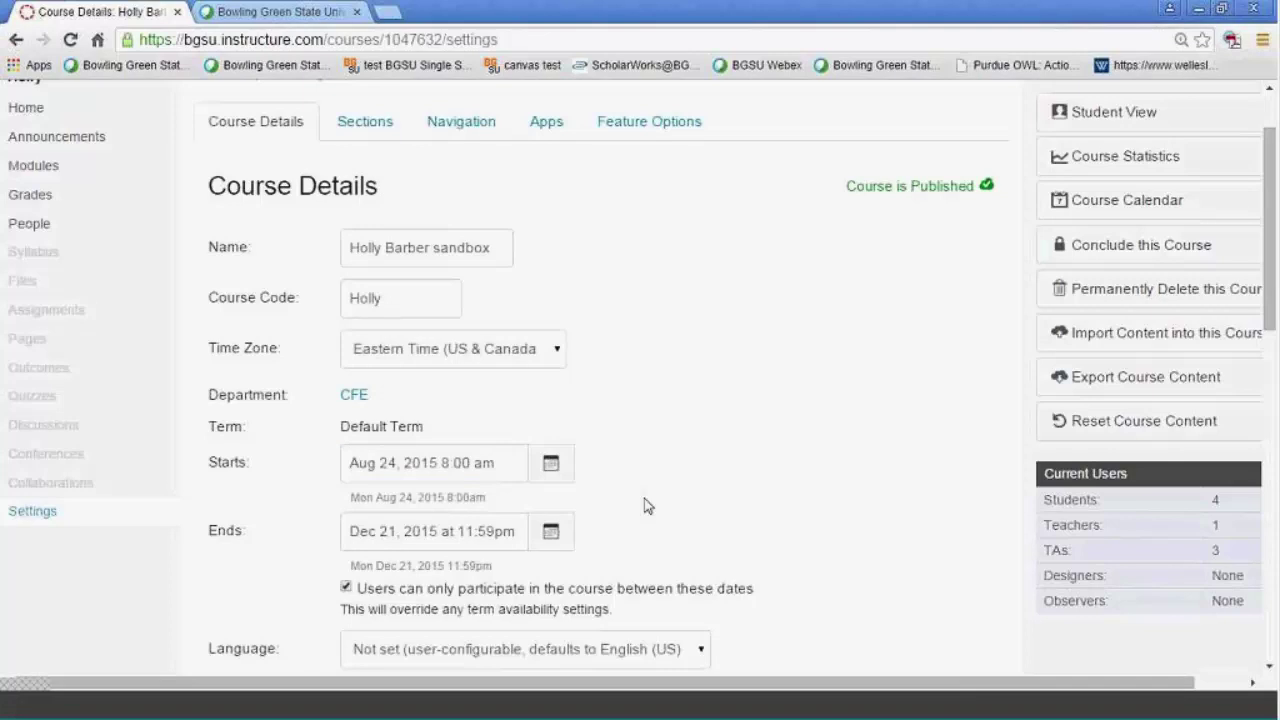
{"action": "left_click", "coordinate": [556, 534]}
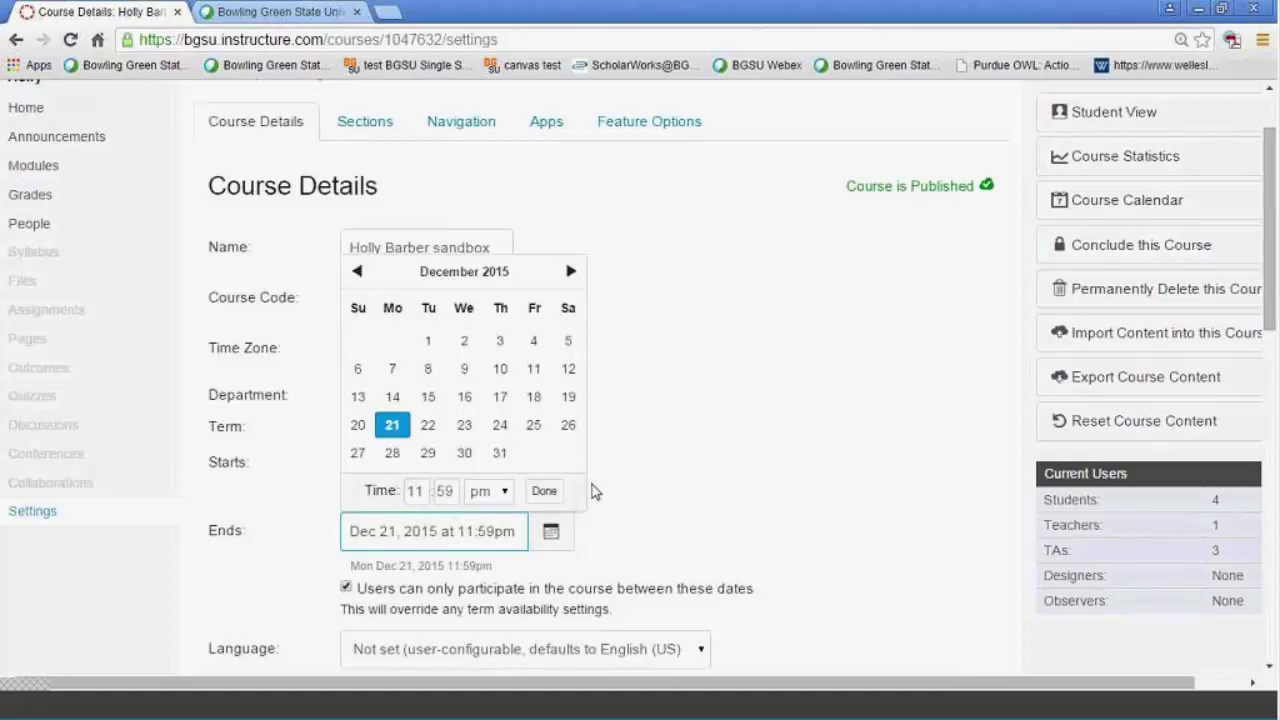
{"action": "left_click", "coordinate": [548, 494]}
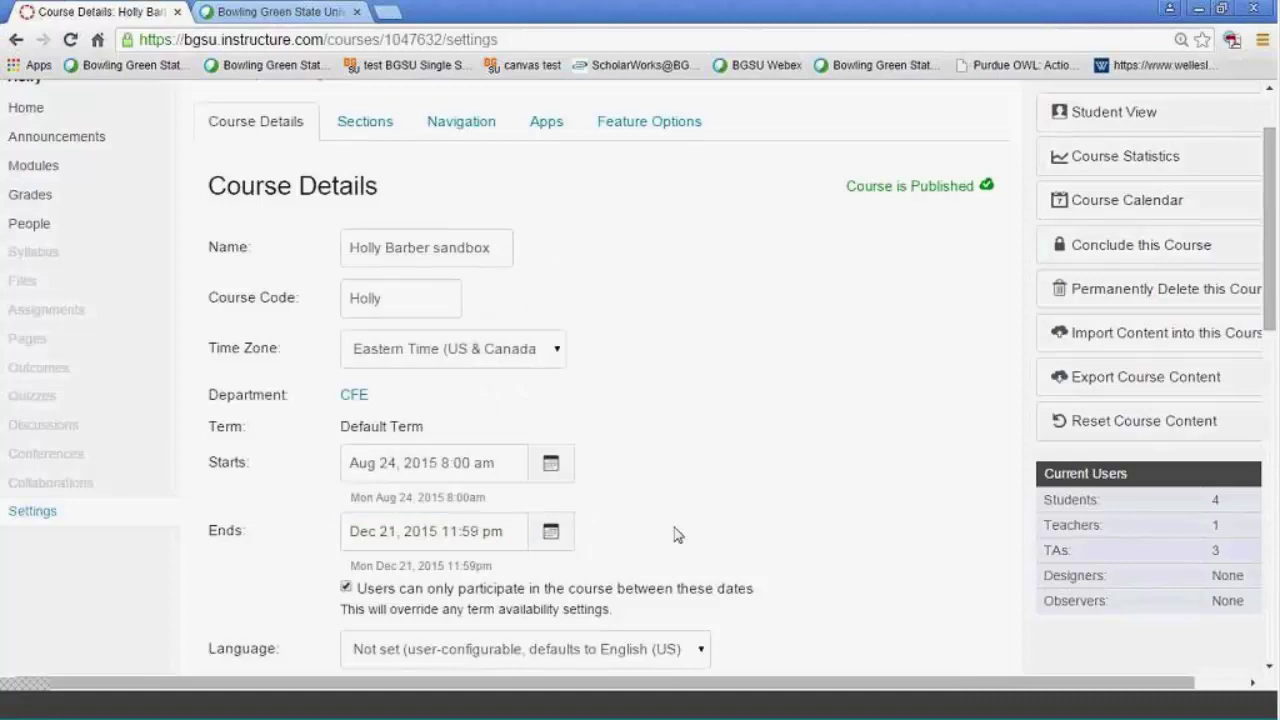
{"action": "scroll", "coordinate": [674, 531], "scroll_direction": "down", "scroll_amount": 1}
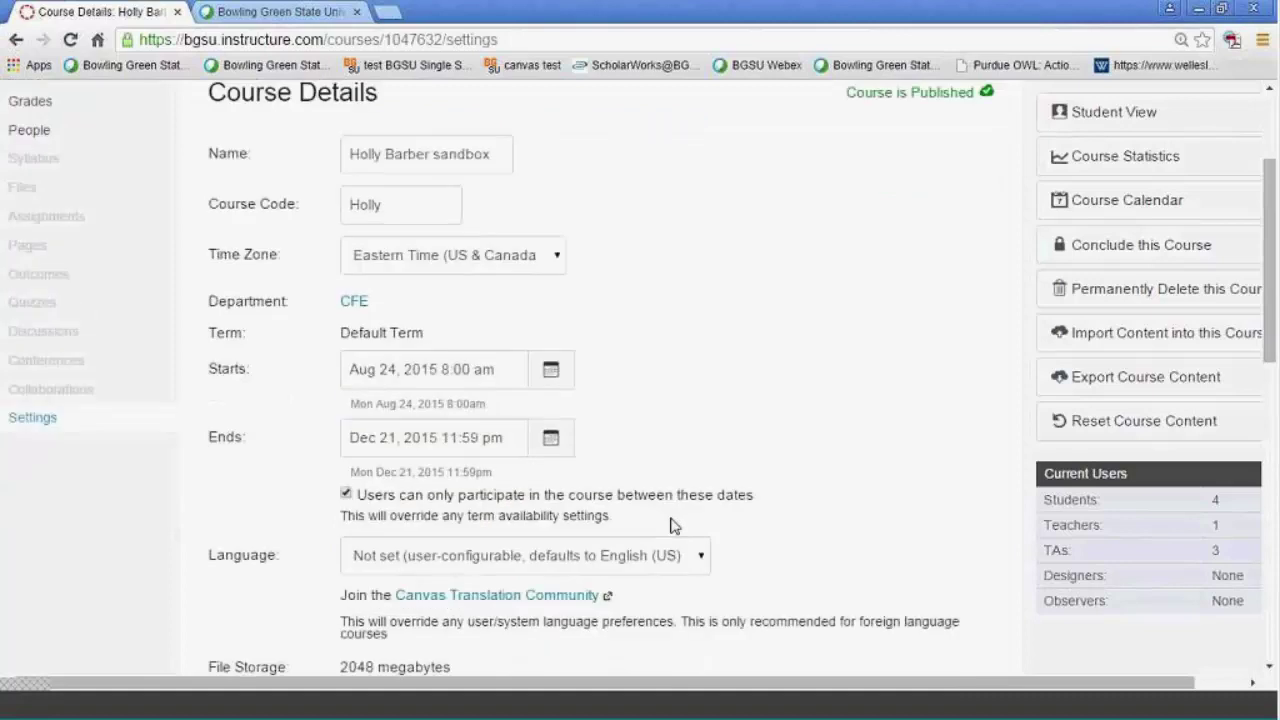
{"action": "left_click", "coordinate": [346, 494]}
Expand the additional options at the end of the course details and save the updated details.
{"action": "scroll", "coordinate": [697, 504], "scroll_direction": "down", "scroll_amount": 5}
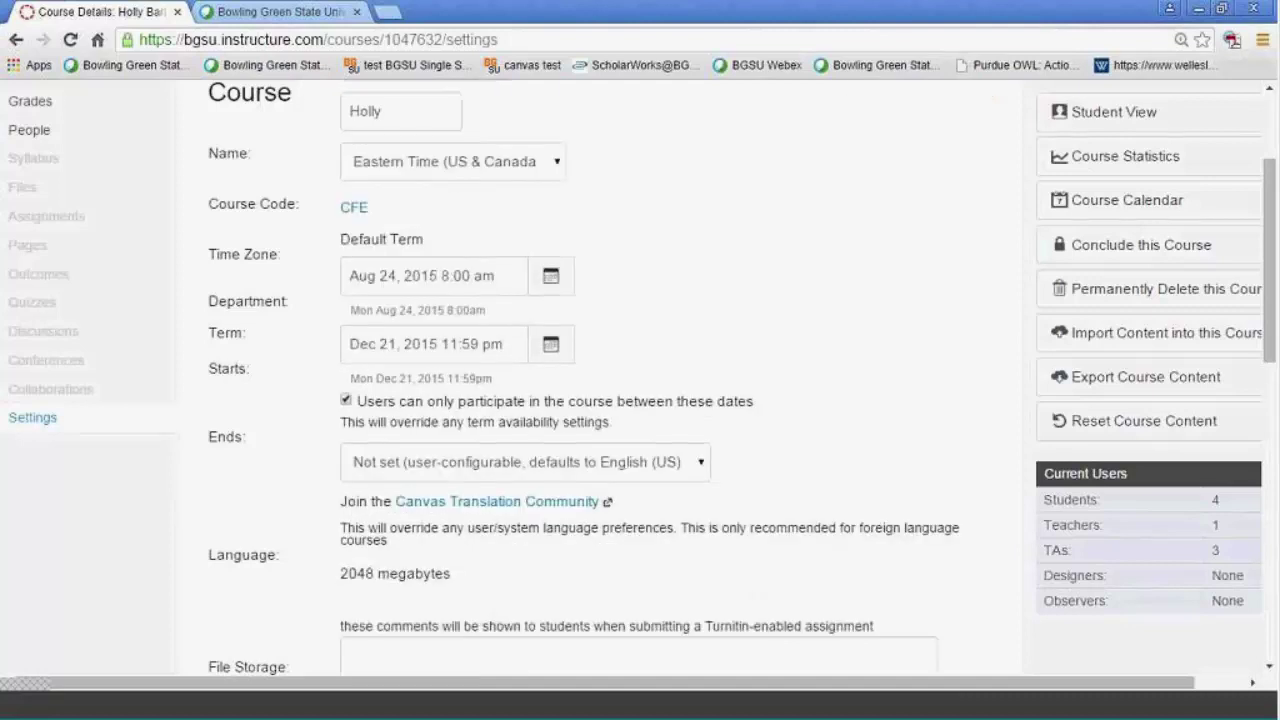
{"action": "scroll", "coordinate": [697, 504], "scroll_direction": "down", "scroll_amount": 3}
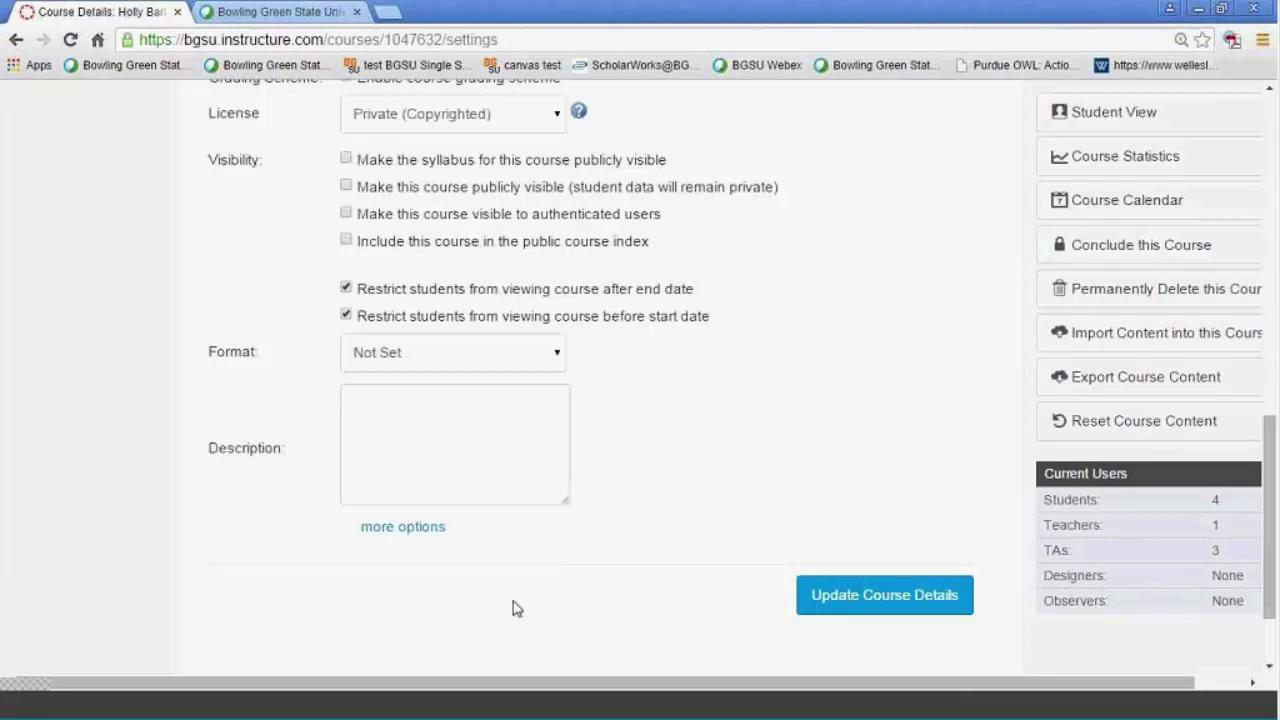
{"action": "left_click", "coordinate": [428, 532]}
{"action": "scroll", "coordinate": [562, 546], "scroll_direction": "down", "scroll_amount": 3}
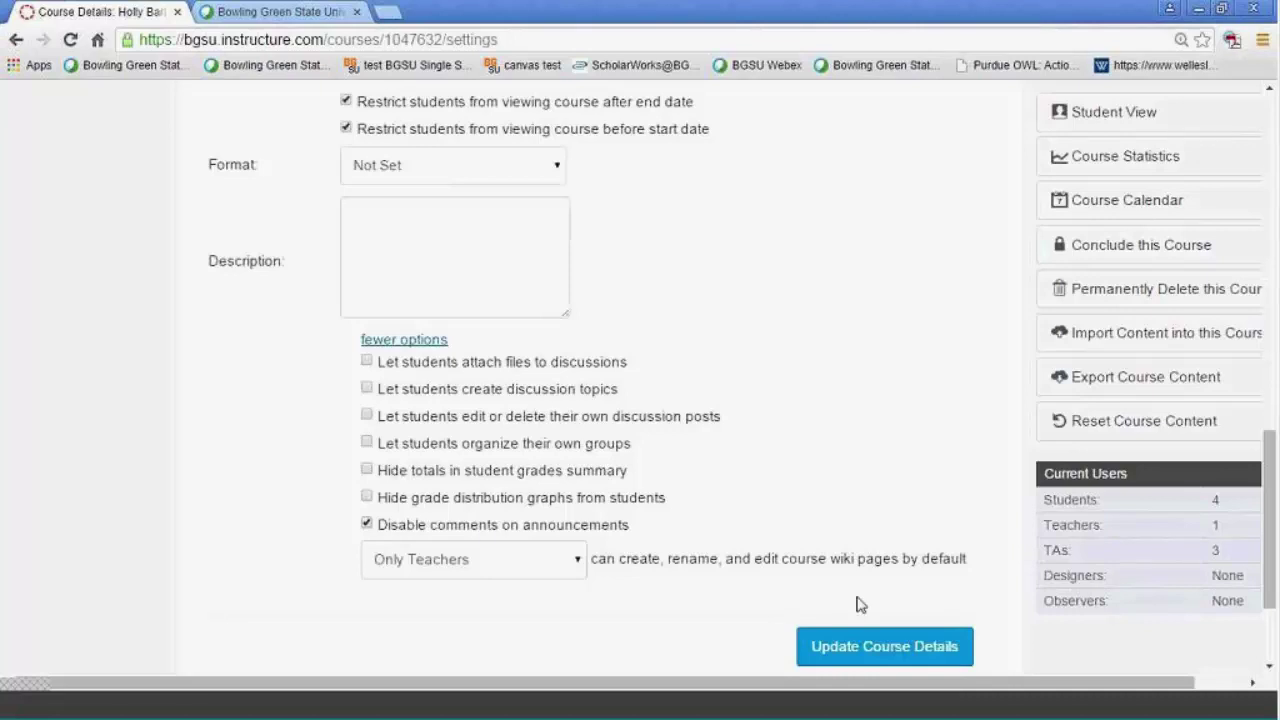
{"action": "left_click", "coordinate": [890, 648]}
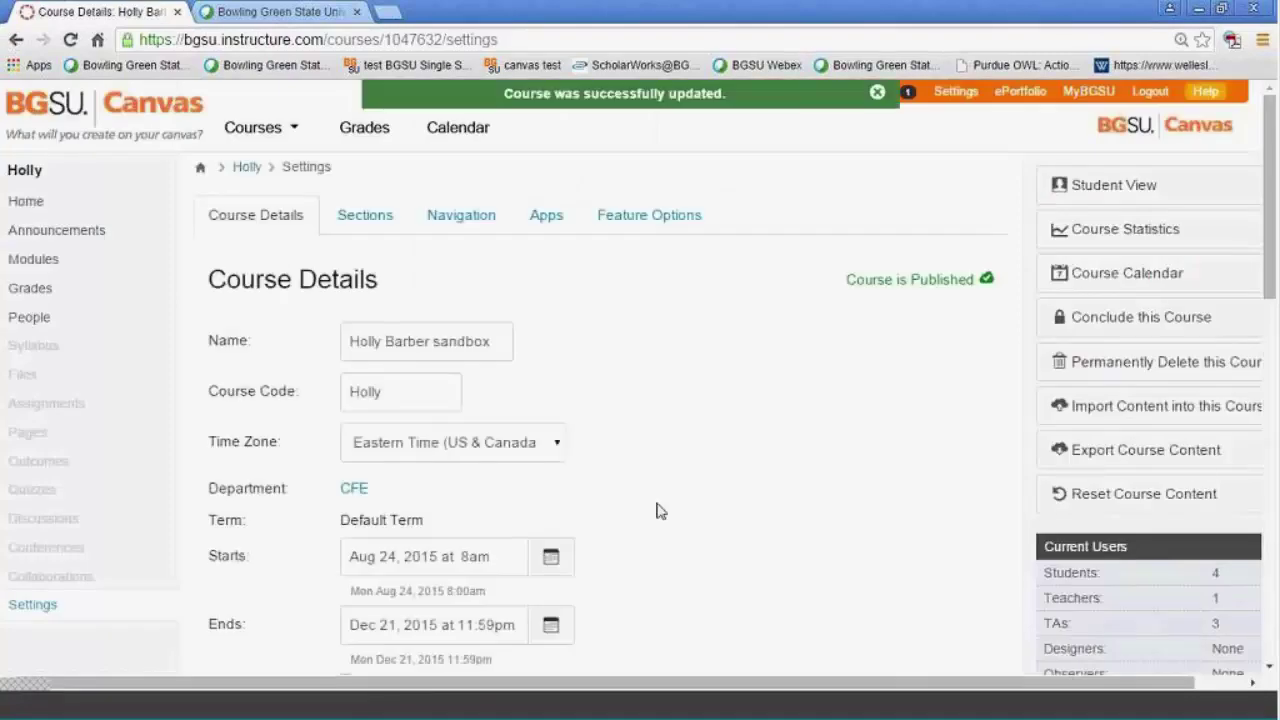
Open the course's announcements list.
{"action": "scroll", "coordinate": [656, 511], "scroll_direction": "down", "scroll_amount": 2}
{"action": "scroll", "coordinate": [656, 511], "scroll_direction": "up", "scroll_amount": 2}
{"action": "left_click", "coordinate": [78, 240]}
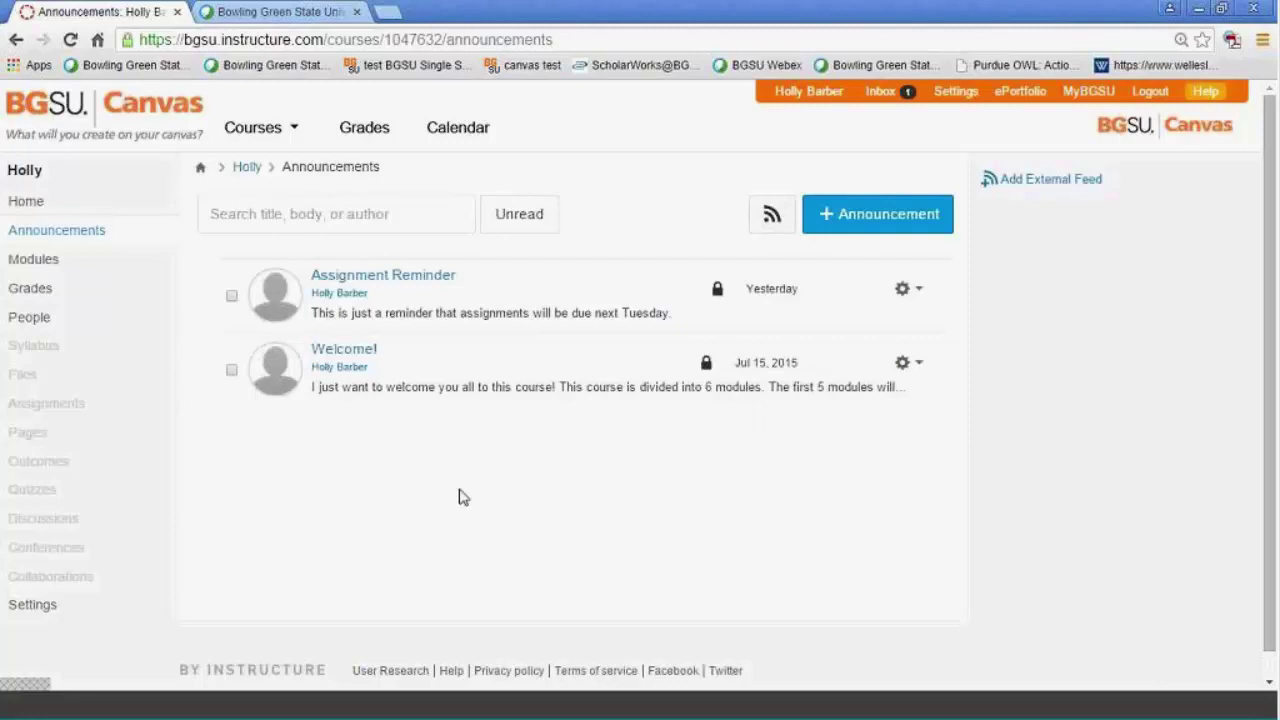
Open the Week 1 Discussion from the course's discussions list for editing.
{"action": "left_click", "coordinate": [62, 524]}
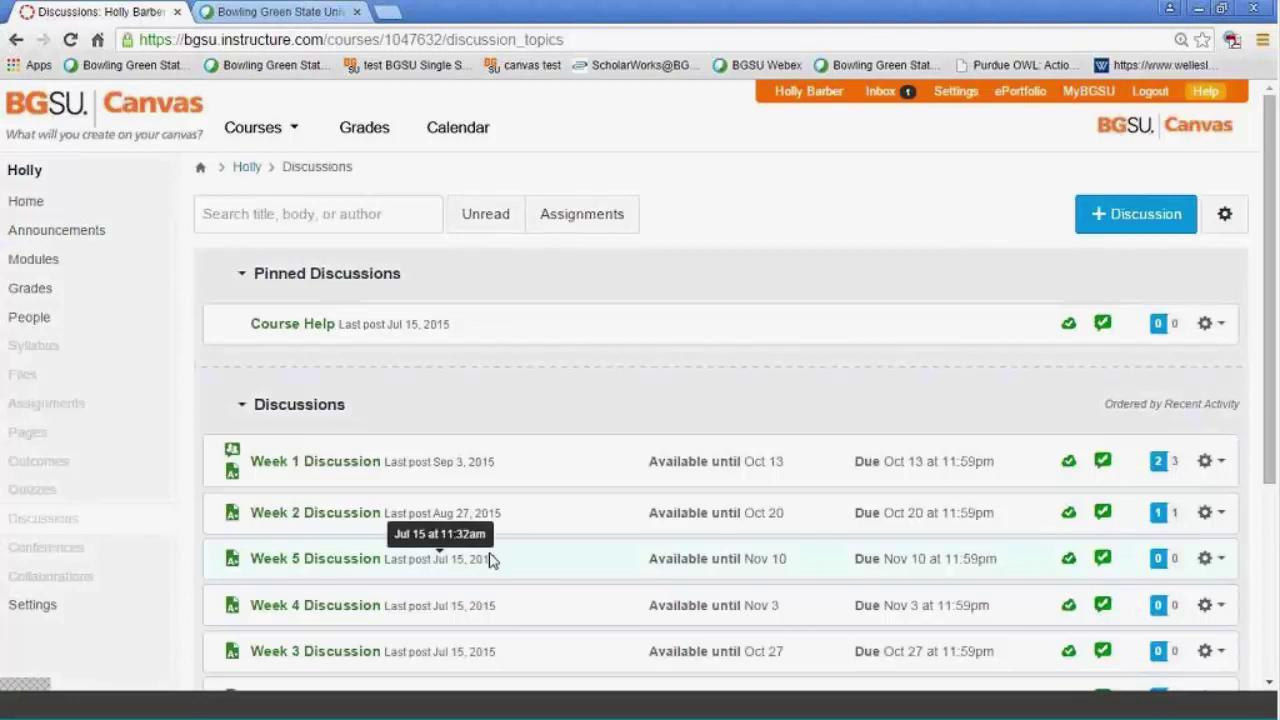
{"action": "left_click", "coordinate": [307, 463]}
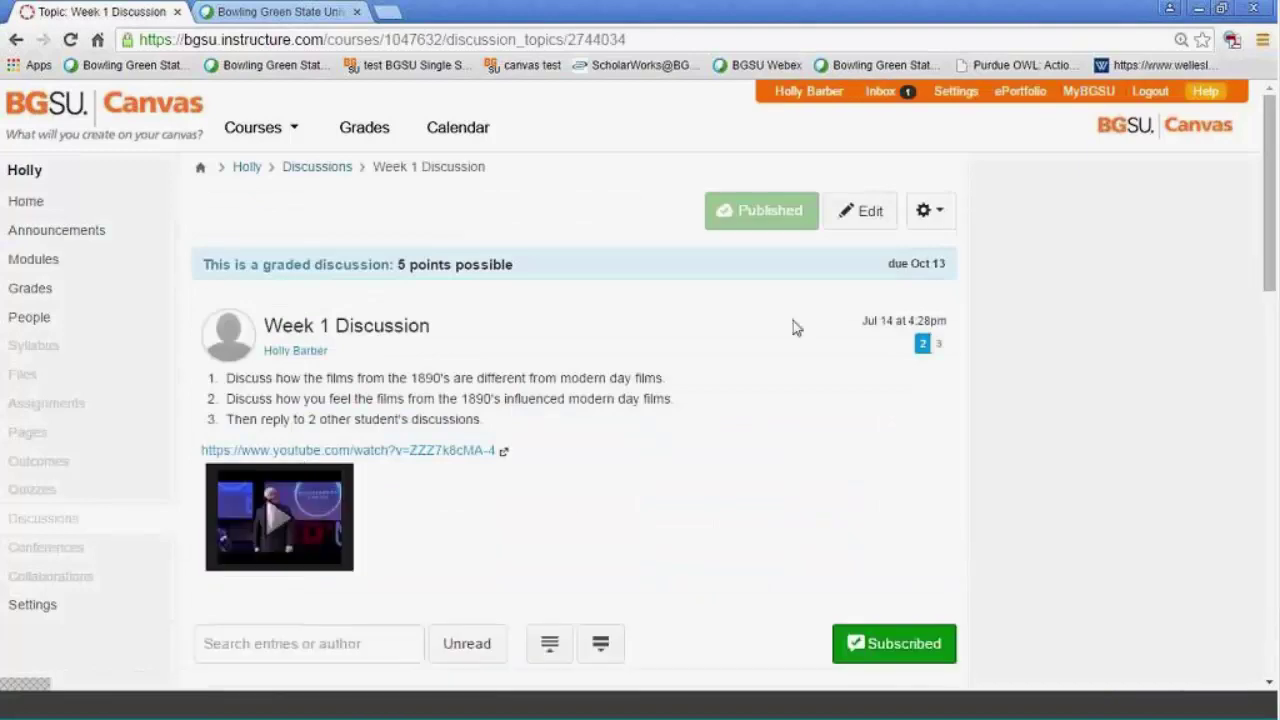
{"action": "left_click", "coordinate": [850, 218]}
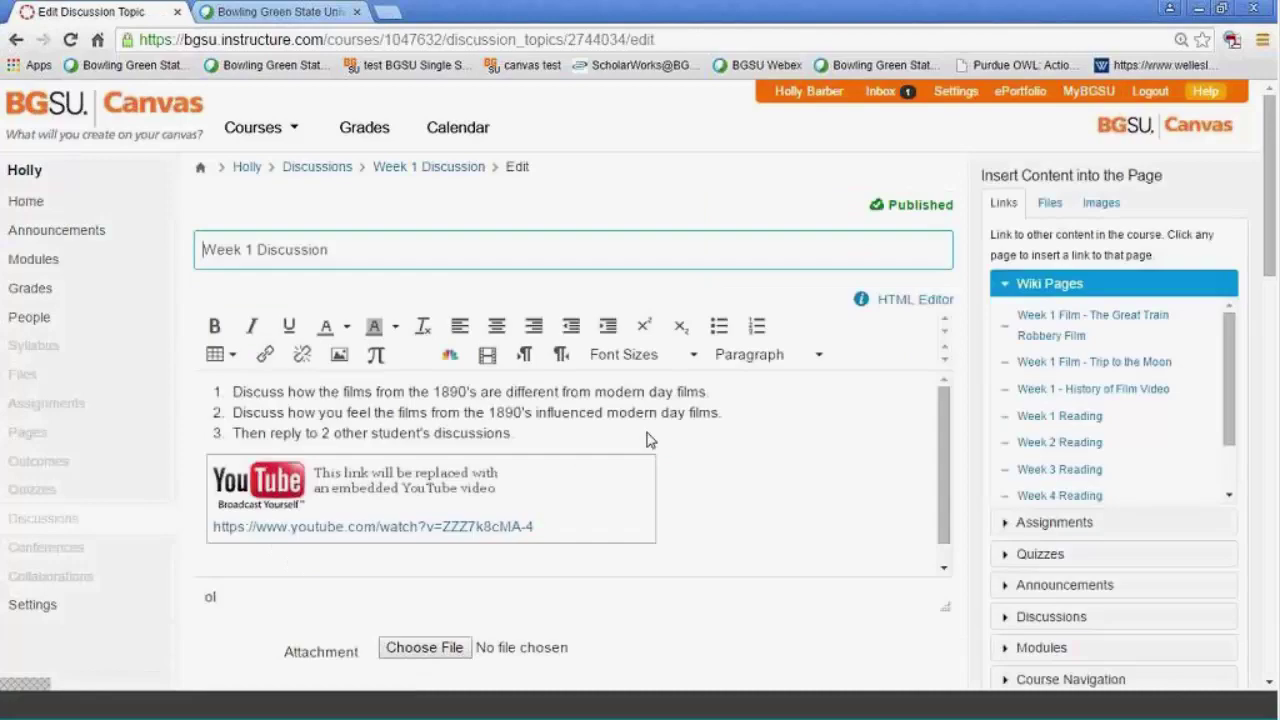
Allow liking on the Week 1 Discussion and save the discussion.
{"action": "scroll", "coordinate": [770, 590], "scroll_direction": "down", "scroll_amount": 2}
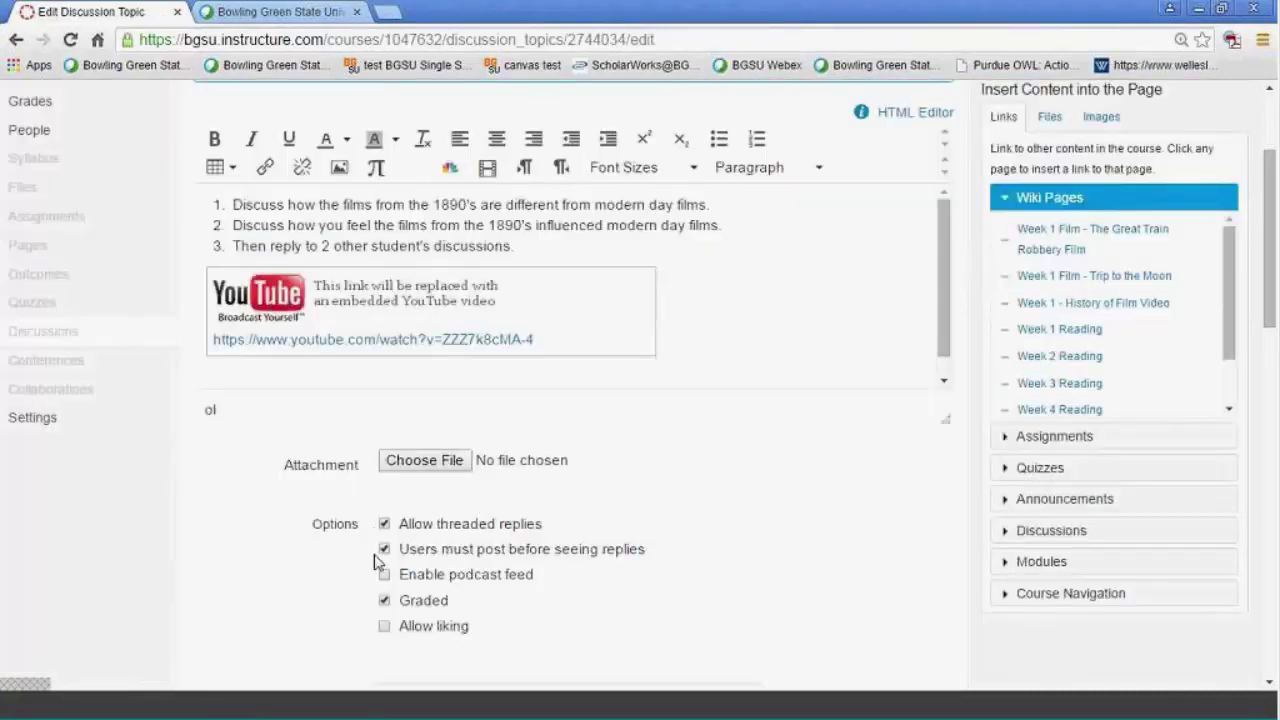
{"action": "scroll", "coordinate": [352, 576], "scroll_direction": "down", "scroll_amount": 1}
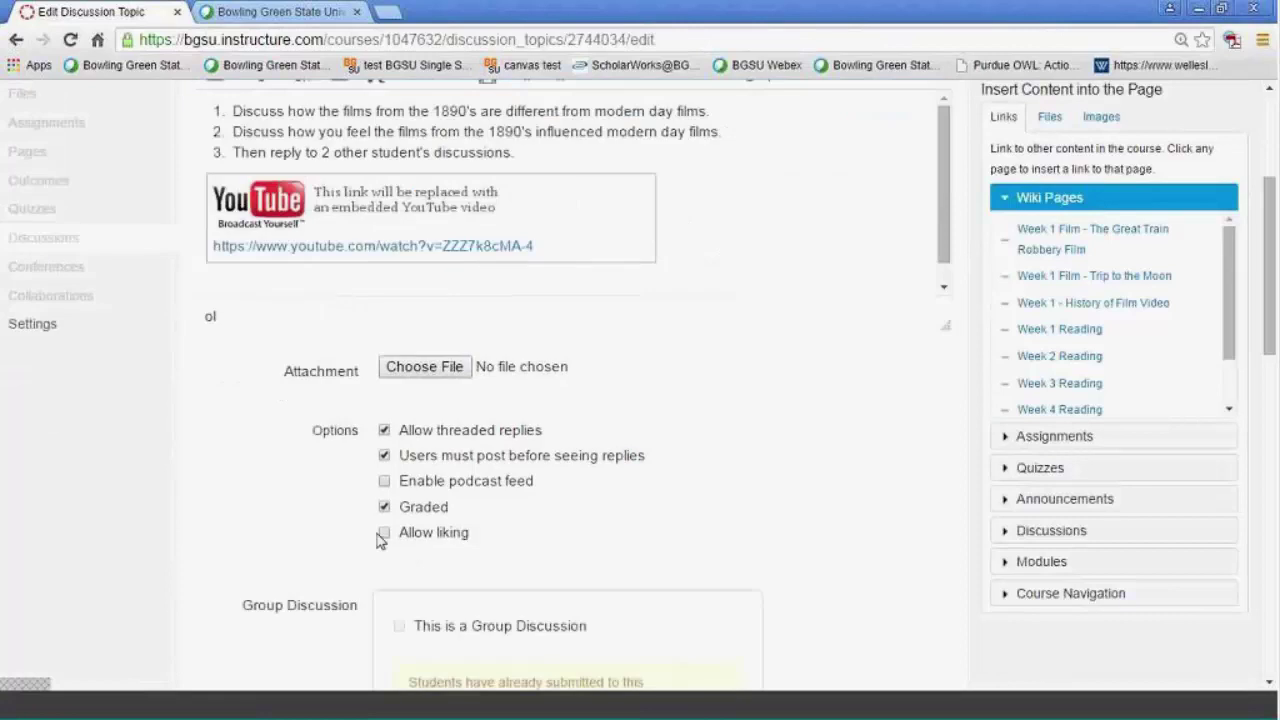
{"action": "left_click", "coordinate": [385, 533]}
{"action": "scroll", "coordinate": [482, 545], "scroll_direction": "down", "scroll_amount": 1}
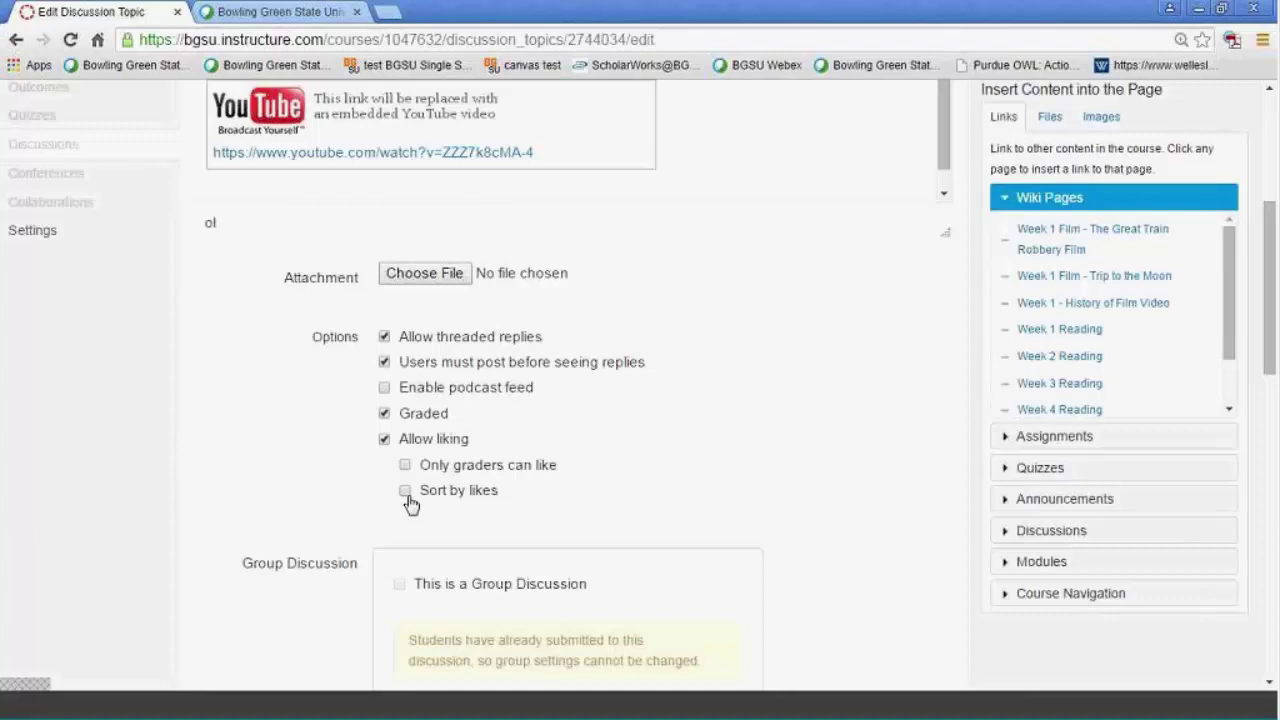
{"action": "scroll", "coordinate": [648, 416], "scroll_direction": "down", "scroll_amount": 1}
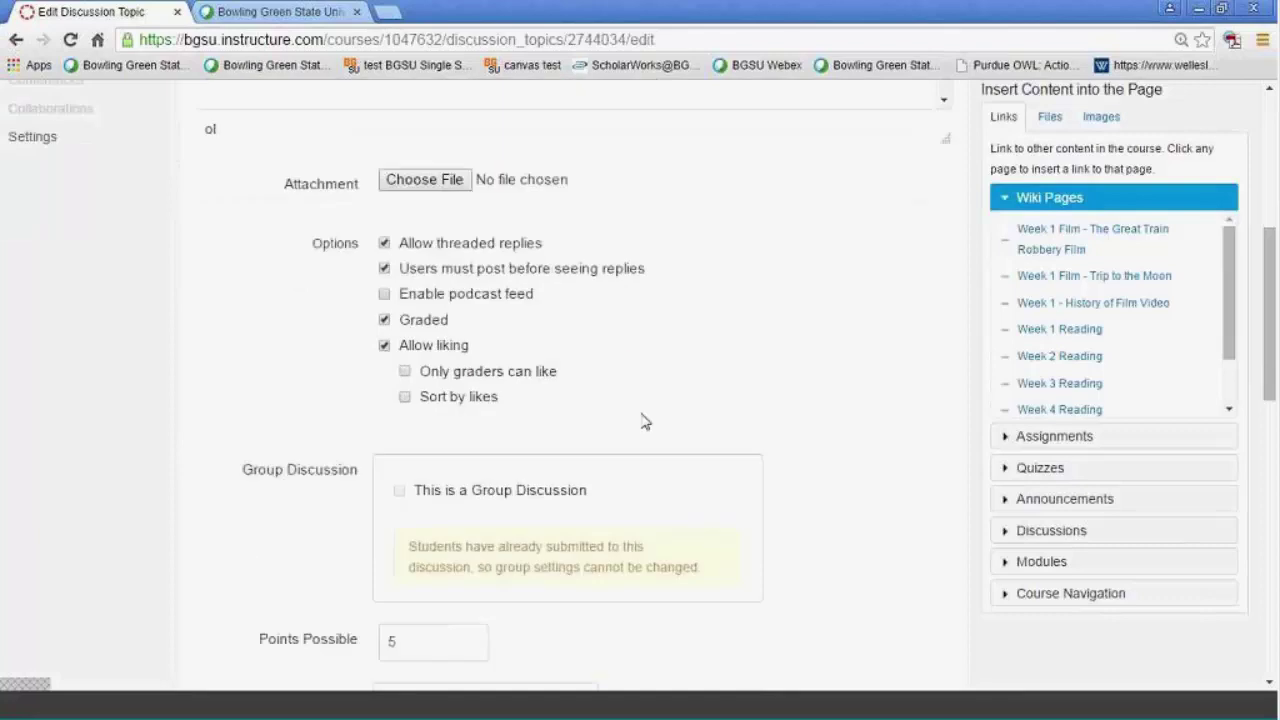
{"action": "scroll", "coordinate": [646, 418], "scroll_direction": "down", "scroll_amount": 6}
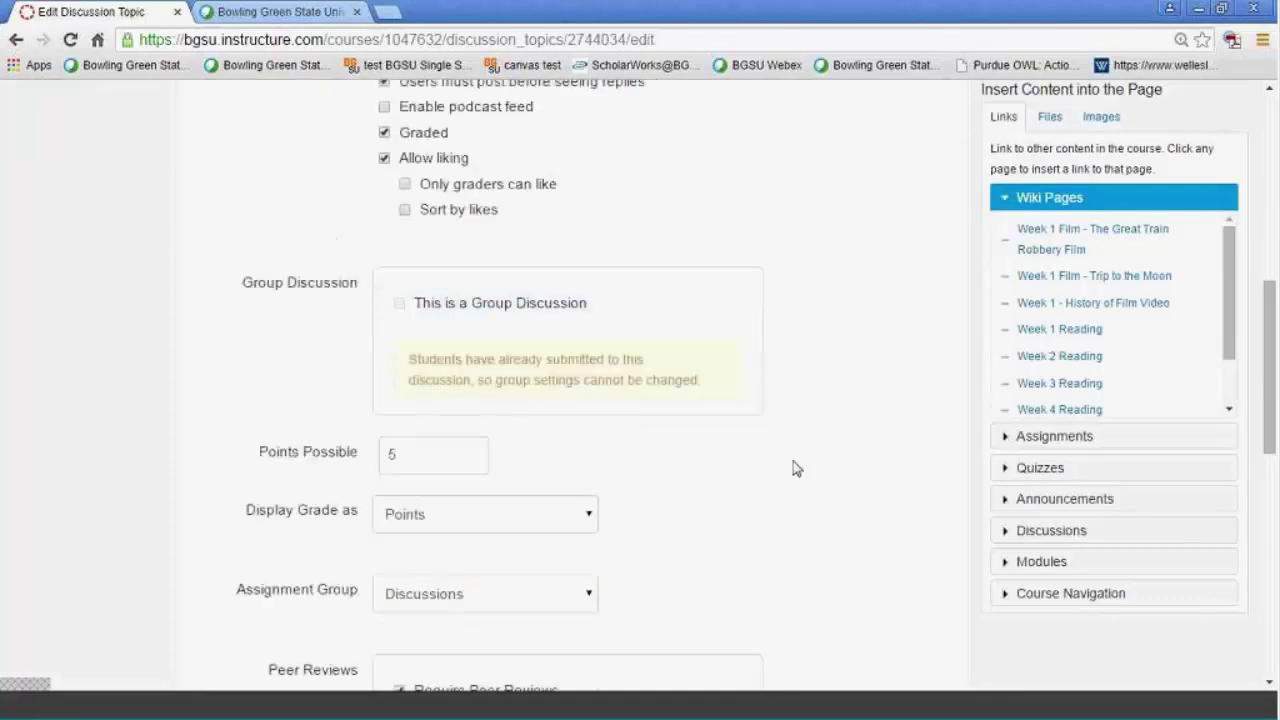
{"action": "scroll", "coordinate": [843, 468], "scroll_direction": "down", "scroll_amount": 4}
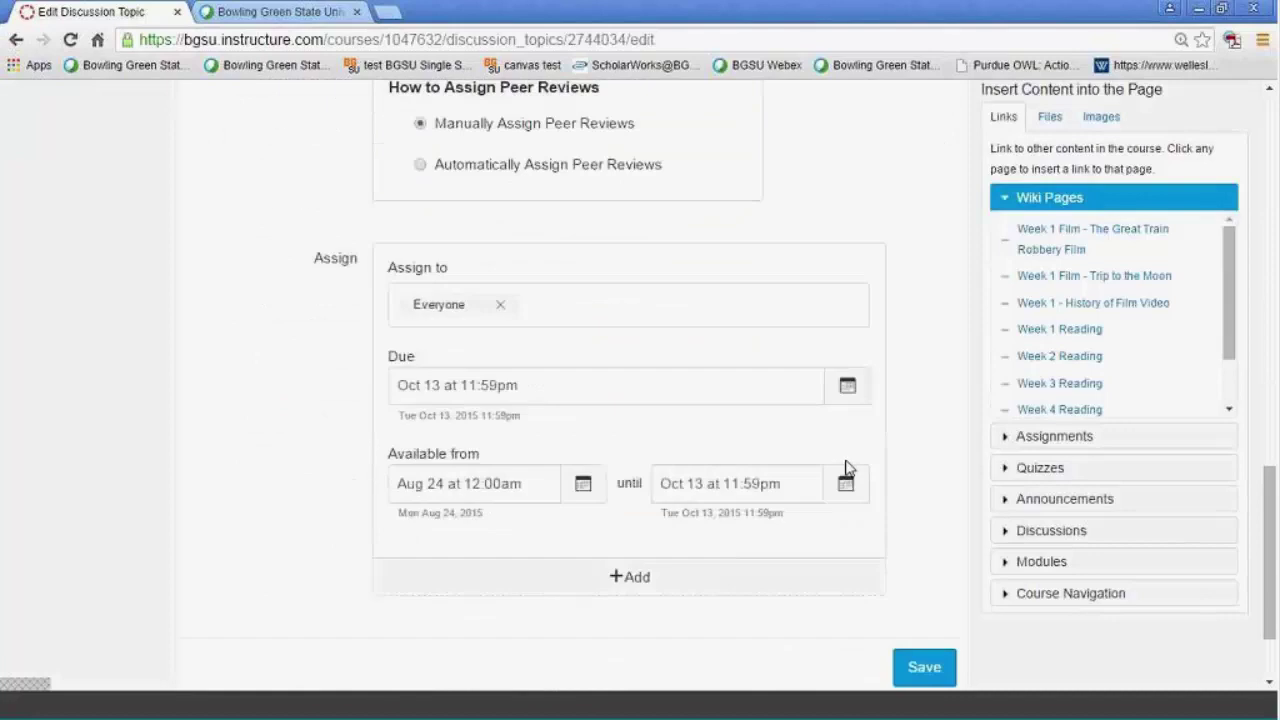
{"action": "left_click", "coordinate": [933, 550]}
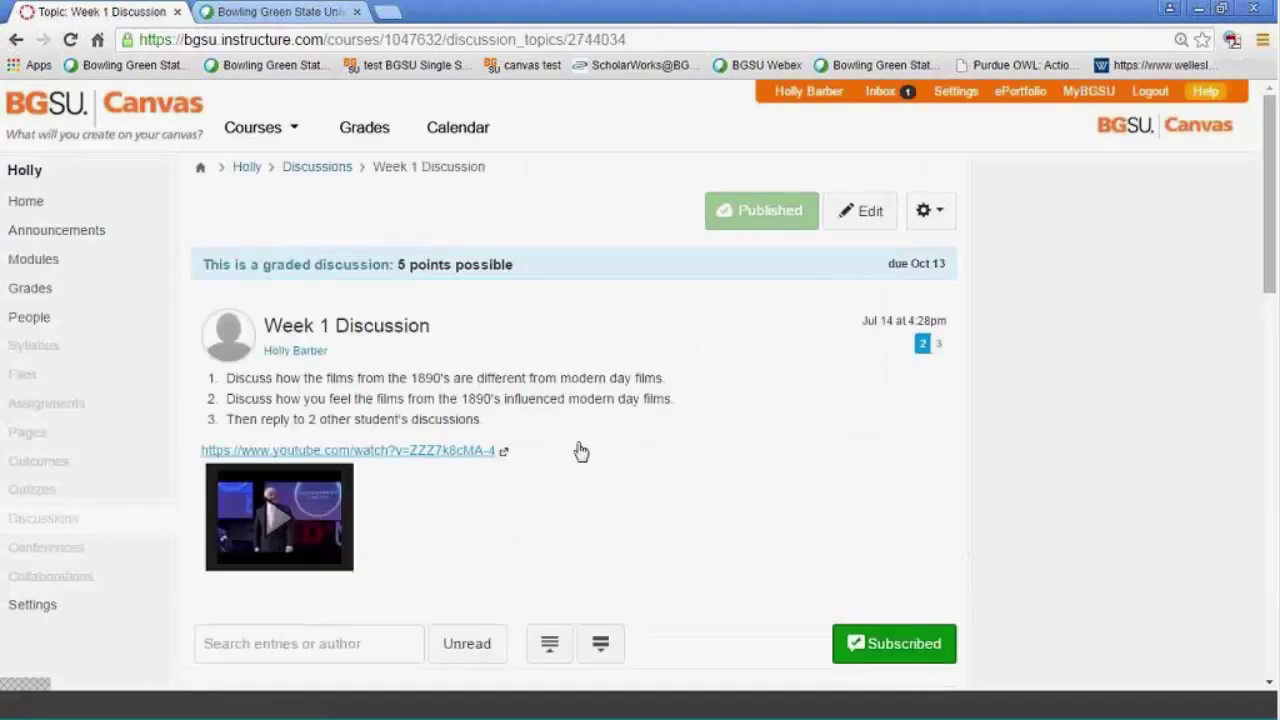
Like the student's Aug 27, 2015 post among the Week 1 Discussion replies.
{"action": "scroll", "coordinate": [575, 450], "scroll_direction": "down", "scroll_amount": 5}
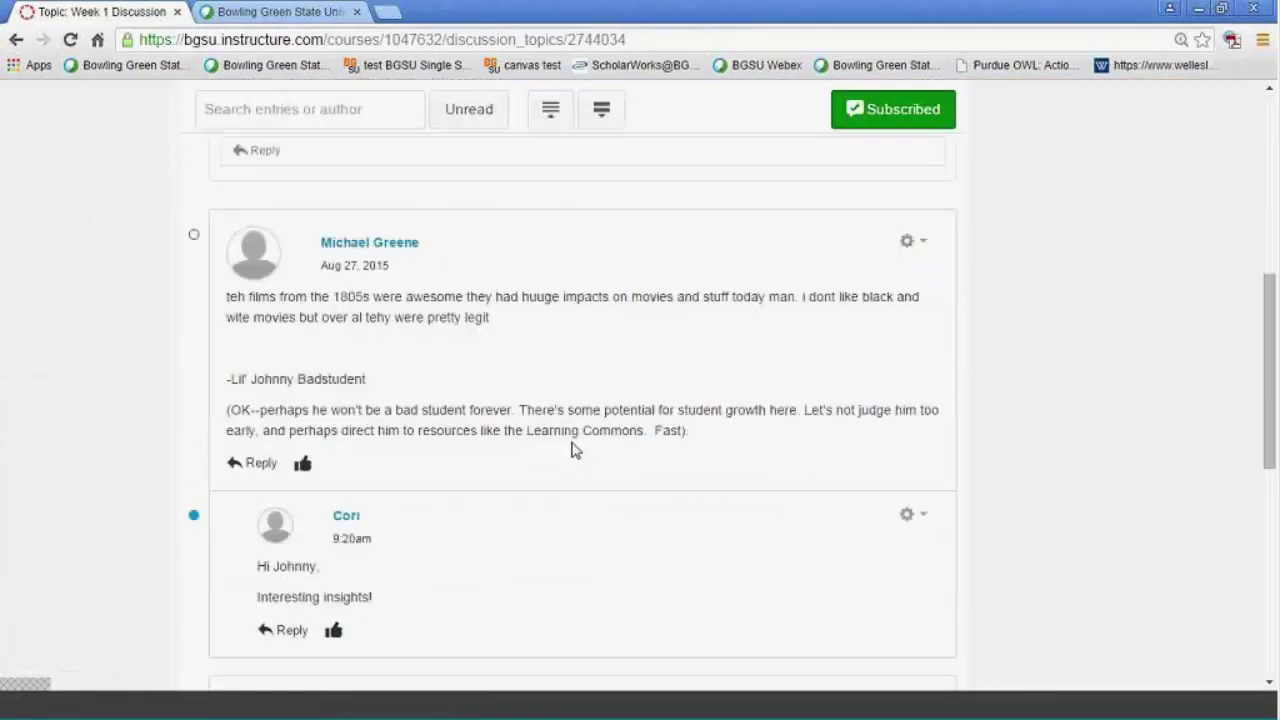
{"action": "scroll", "coordinate": [409, 374], "scroll_direction": "down", "scroll_amount": 1}
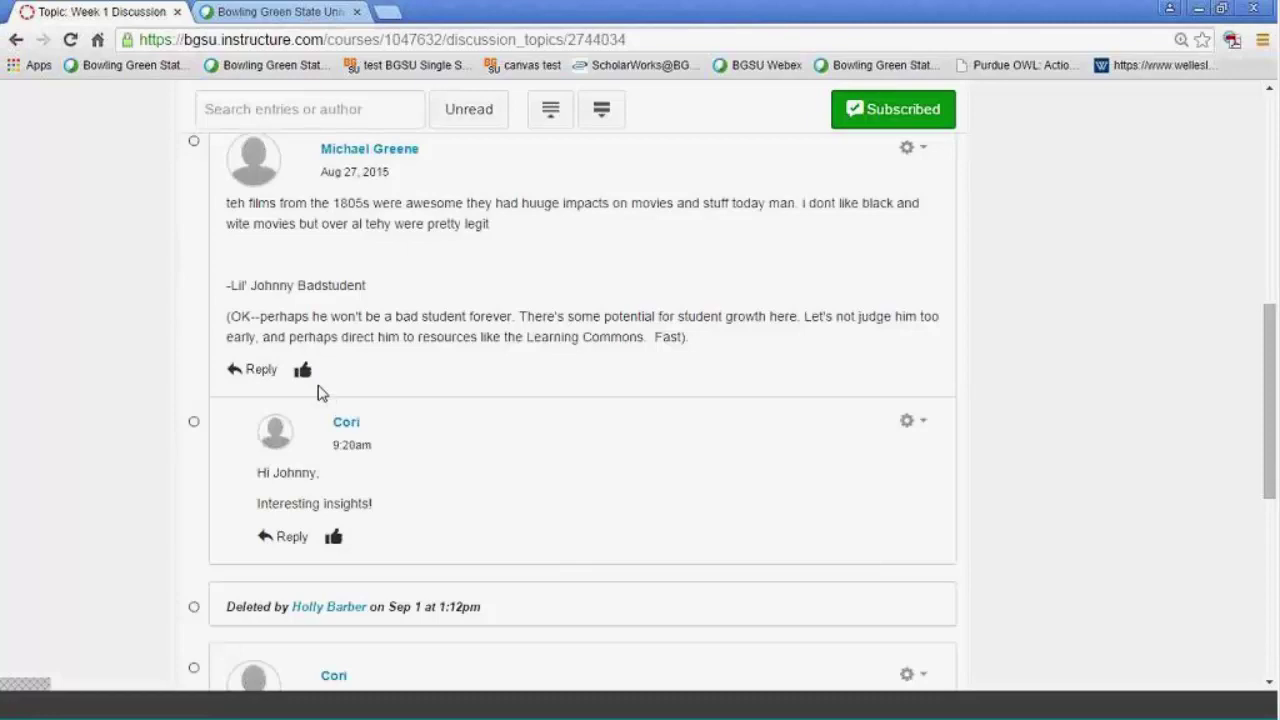
{"action": "left_click", "coordinate": [302, 370]}
Go to the course's quizzes list and create a new quiz.
{"action": "scroll", "coordinate": [415, 335], "scroll_direction": "up", "scroll_amount": 4}
{"action": "scroll", "coordinate": [395, 323], "scroll_direction": "up", "scroll_amount": 4}
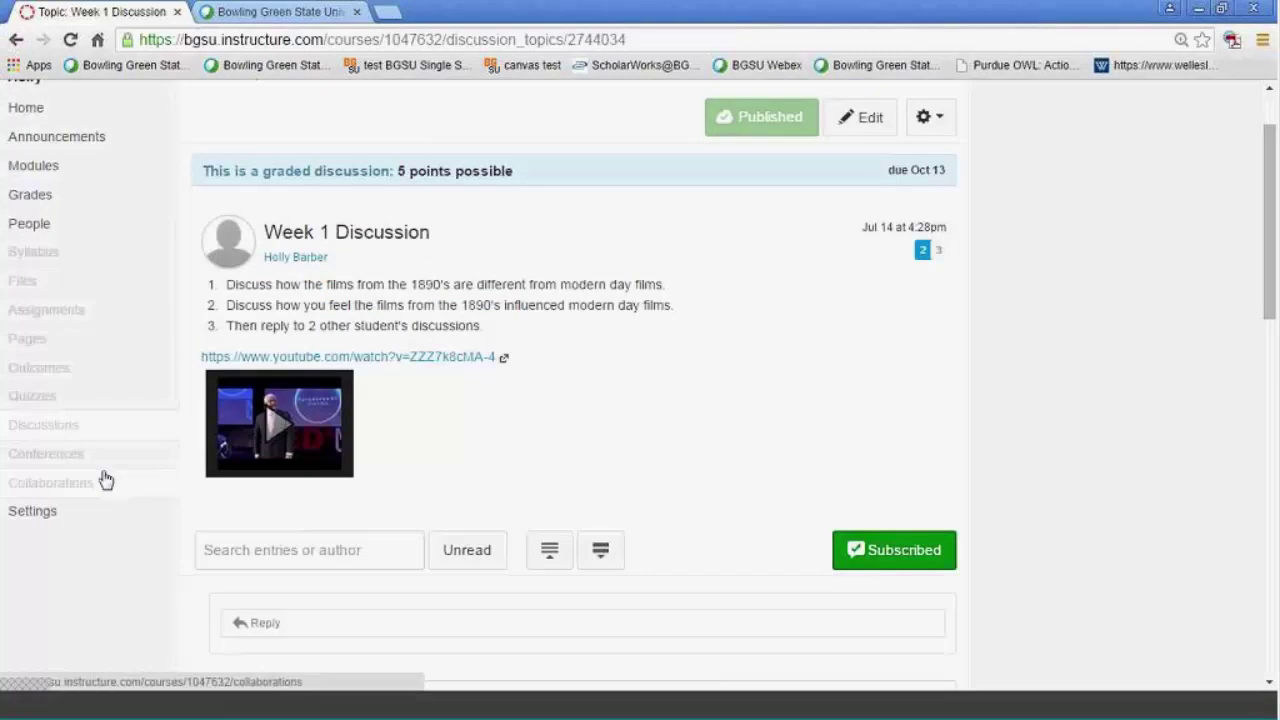
{"action": "scroll", "coordinate": [105, 475], "scroll_direction": "up", "scroll_amount": 2}
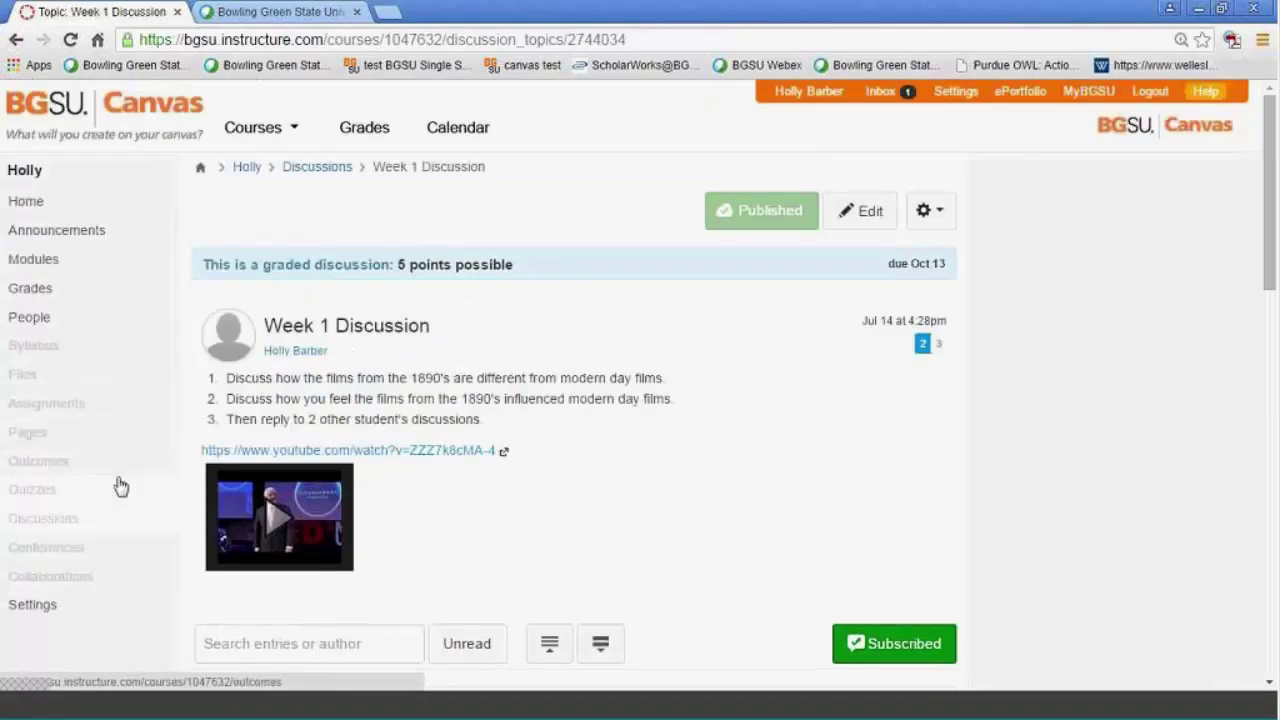
{"action": "left_click", "coordinate": [26, 497]}
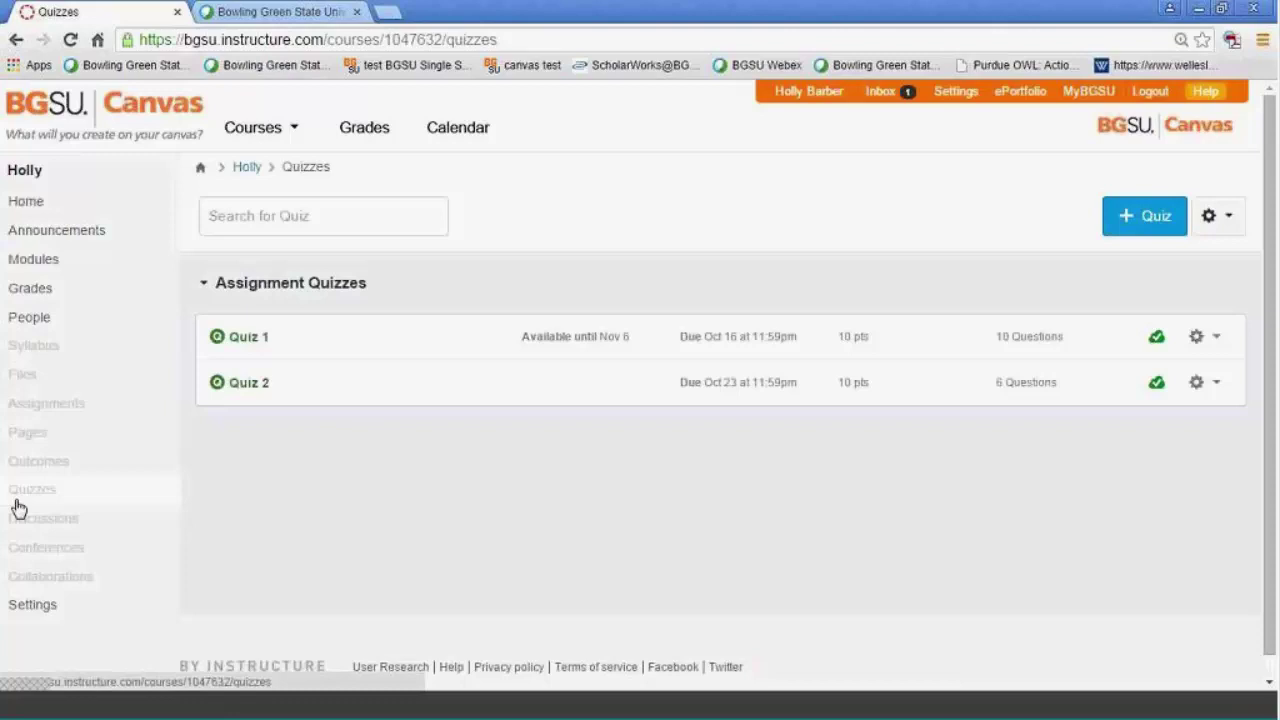
{"action": "left_click", "coordinate": [1140, 220]}
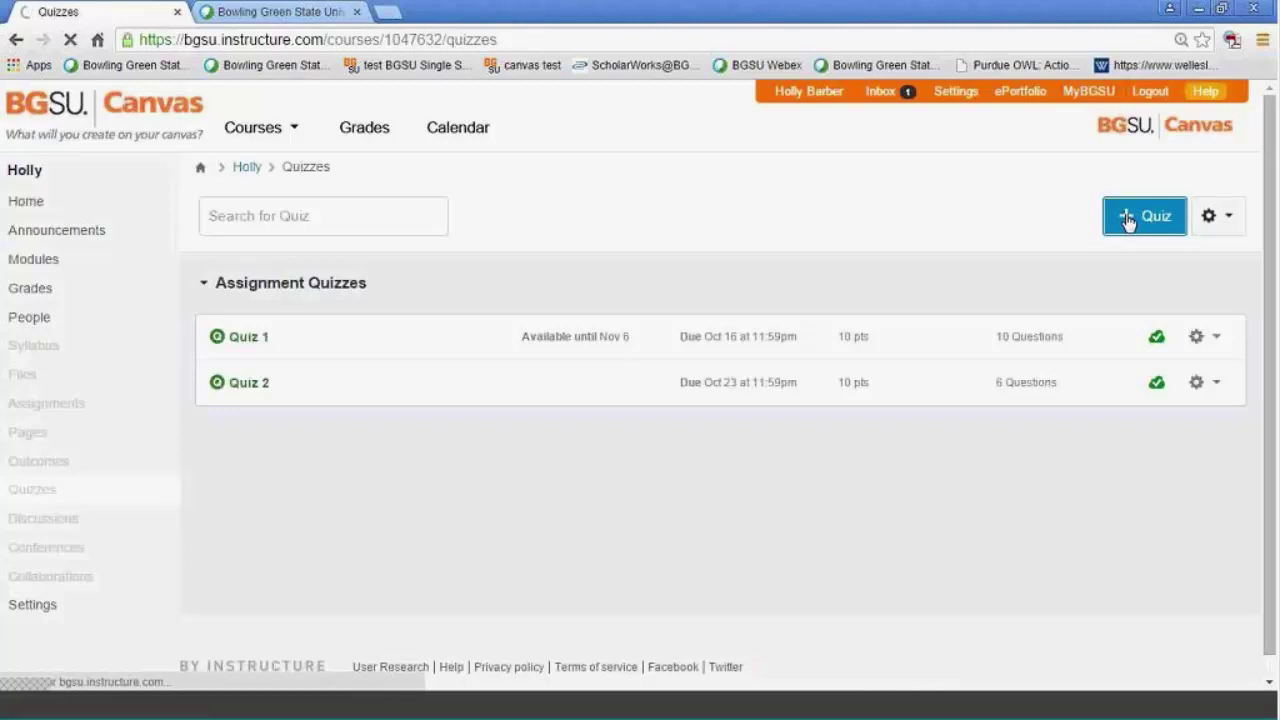
Try allowing multiple attempts on the new quiz with its score-to-keep choices shown, and leave the editor without saving.
{"action": "scroll", "coordinate": [568, 392], "scroll_direction": "down", "scroll_amount": 1}
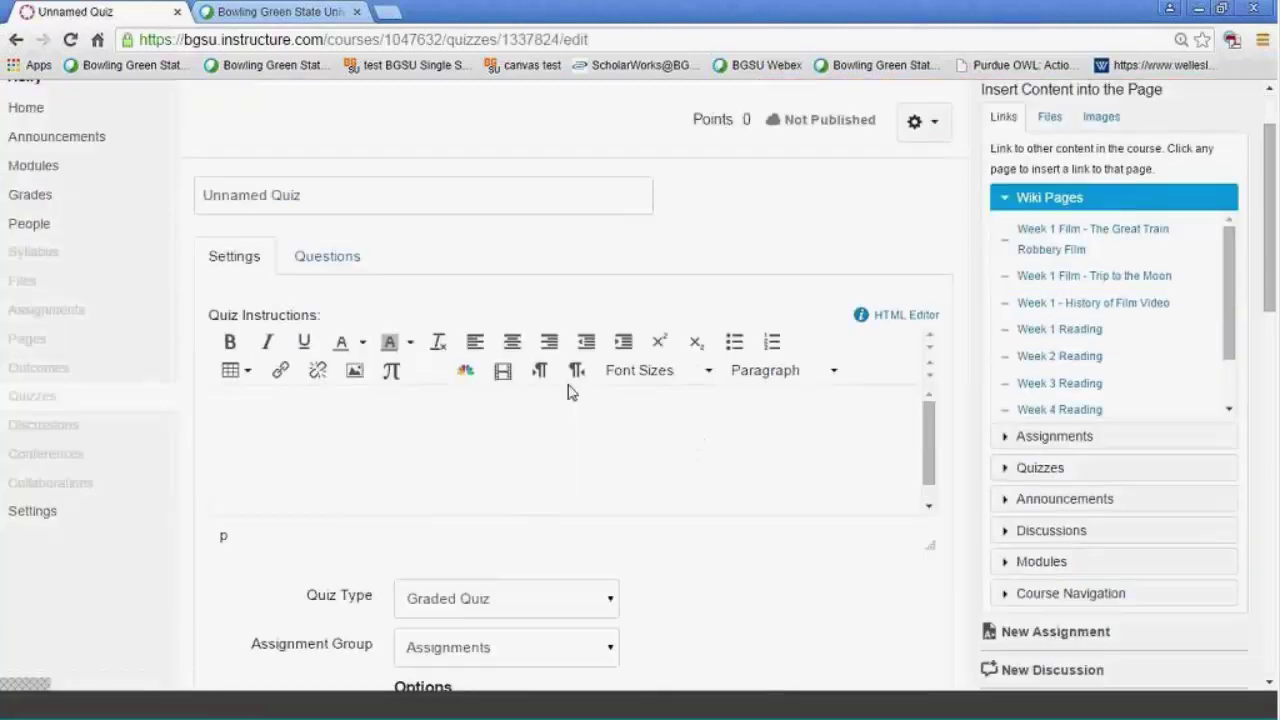
{"action": "scroll", "coordinate": [568, 392], "scroll_direction": "down", "scroll_amount": 2}
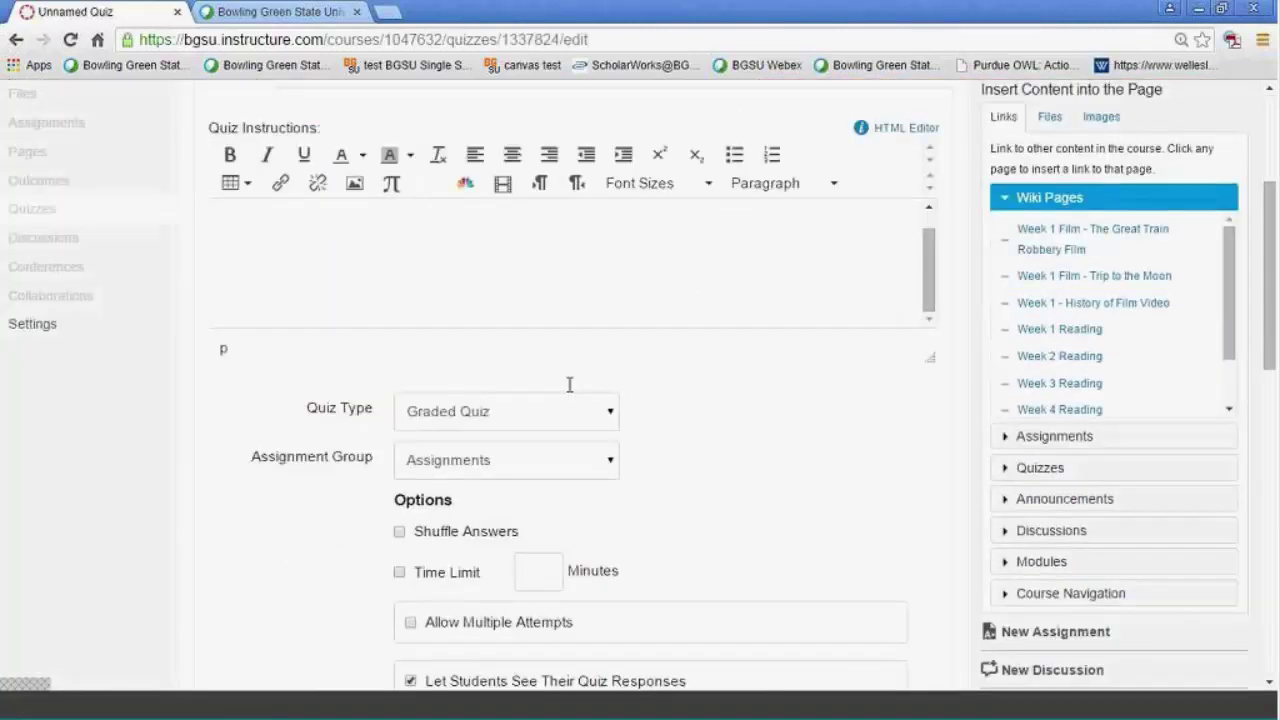
{"action": "scroll", "coordinate": [569, 385], "scroll_direction": "down", "scroll_amount": 1}
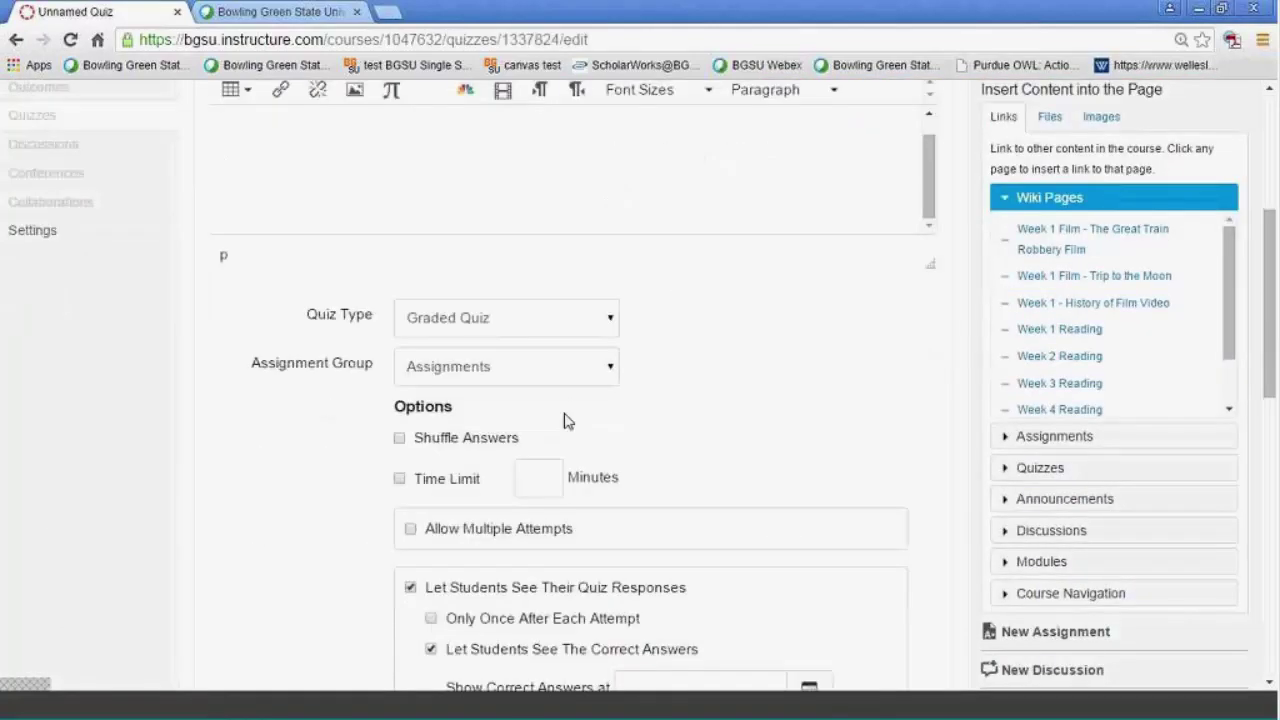
{"action": "left_click", "coordinate": [410, 530]}
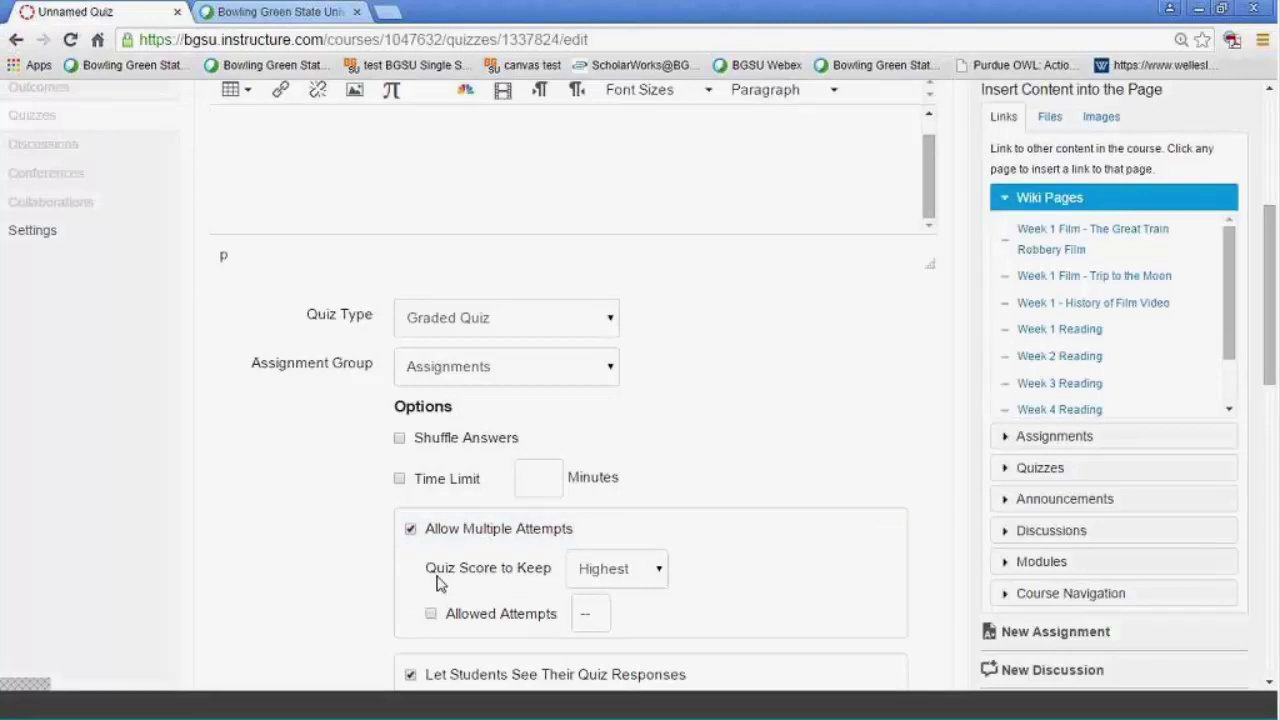
{"action": "left_click", "coordinate": [601, 578]}
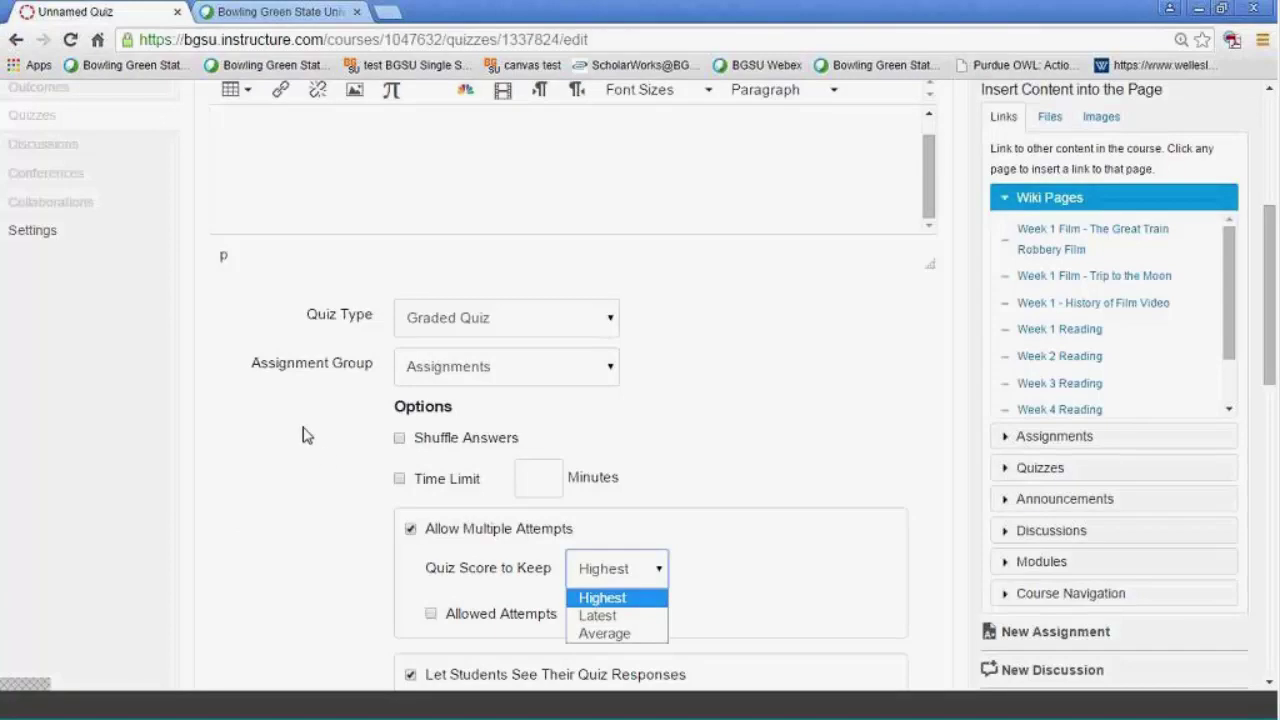
{"action": "scroll", "coordinate": [280, 460], "scroll_direction": "up", "scroll_amount": 4}
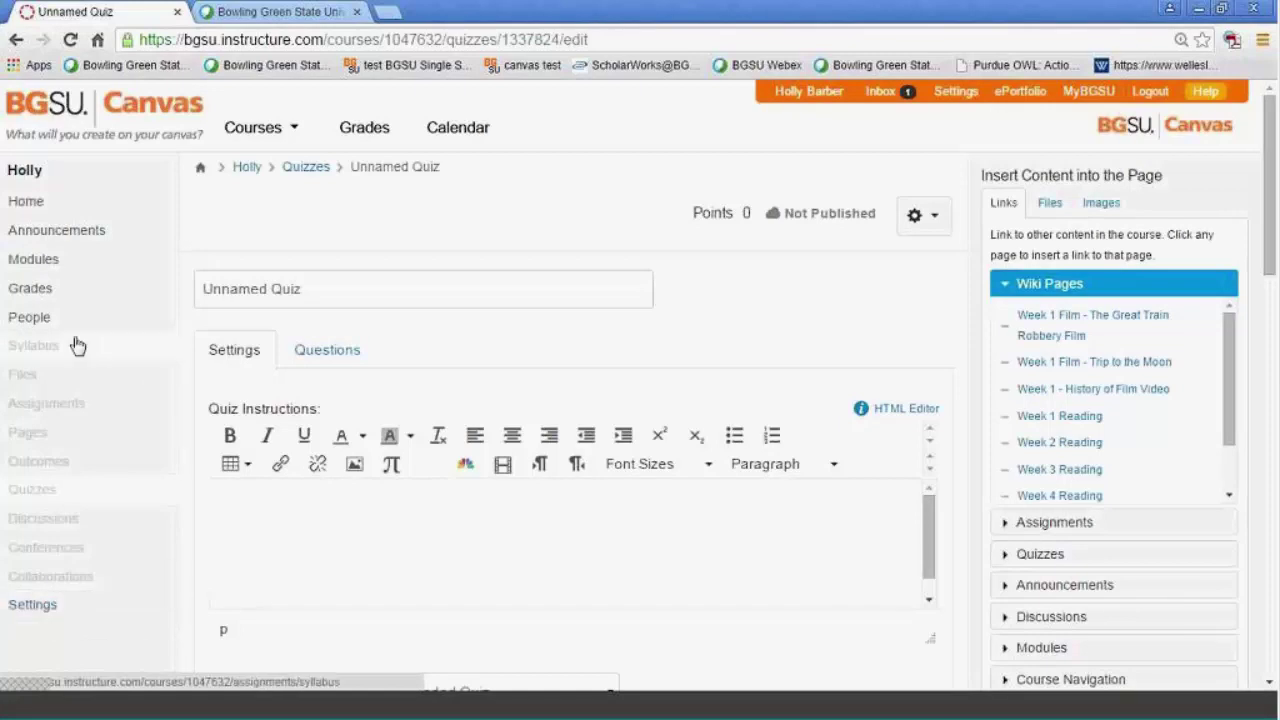
{"action": "scroll", "coordinate": [771, 674], "scroll_direction": "down", "scroll_amount": 12}
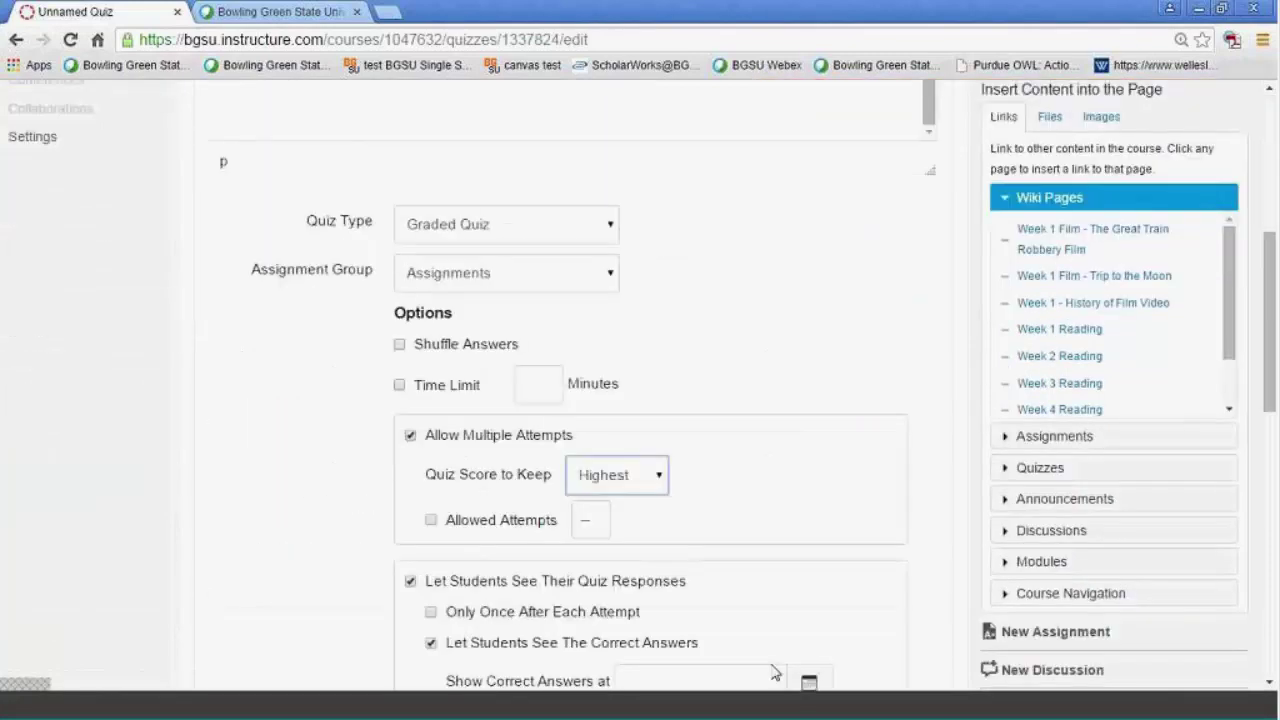
{"action": "left_click", "coordinate": [734, 573]}
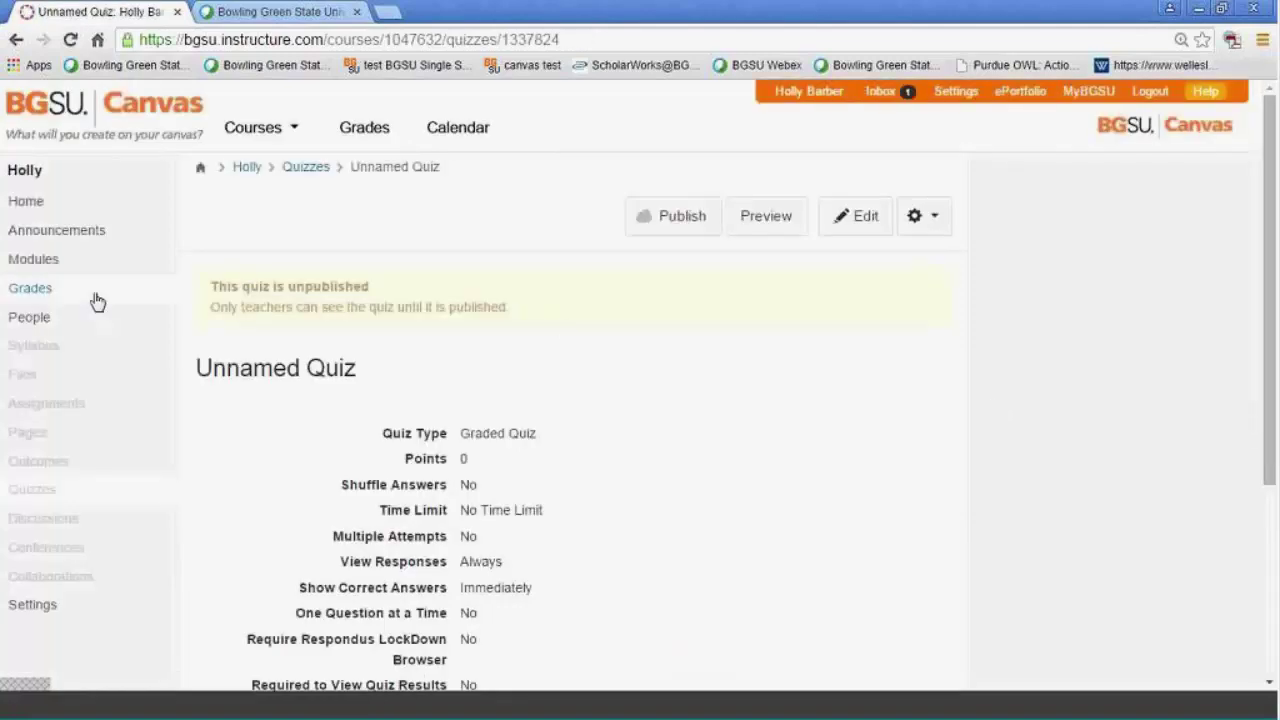
Open the Week 1 Paper from the course's assignments list for editing.
{"action": "left_click", "coordinate": [53, 413]}
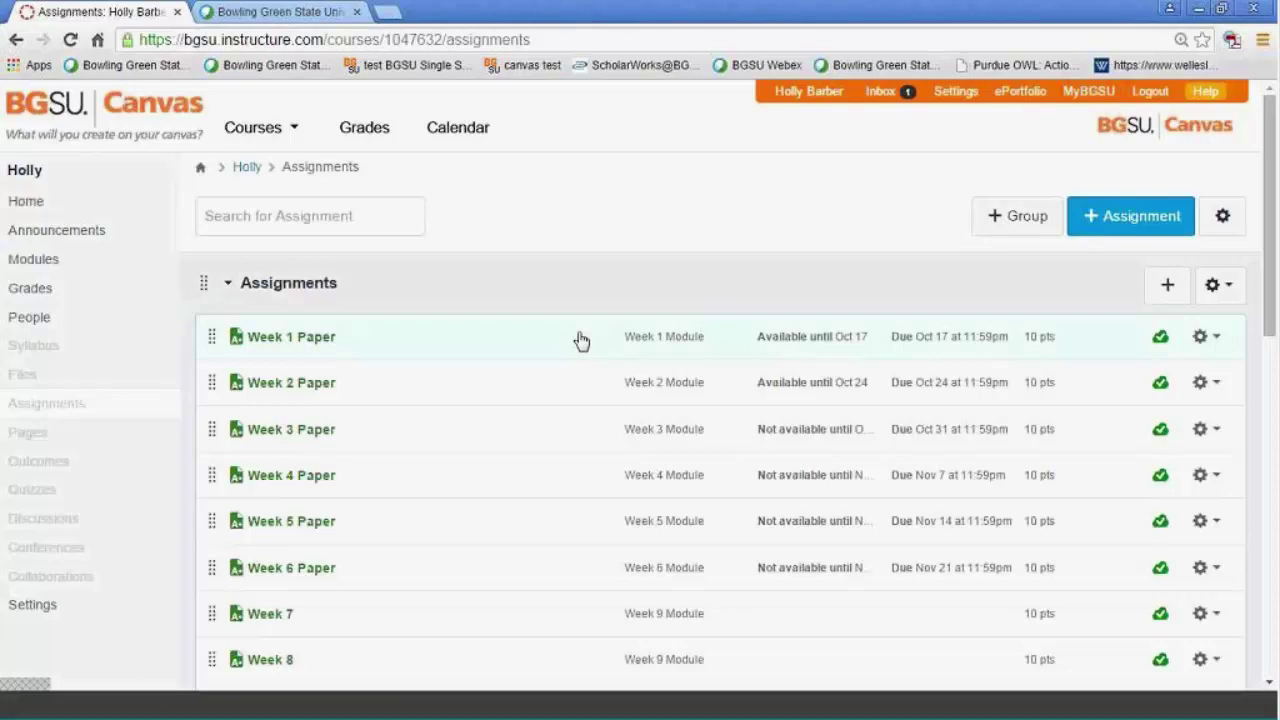
{"action": "left_click", "coordinate": [303, 343]}
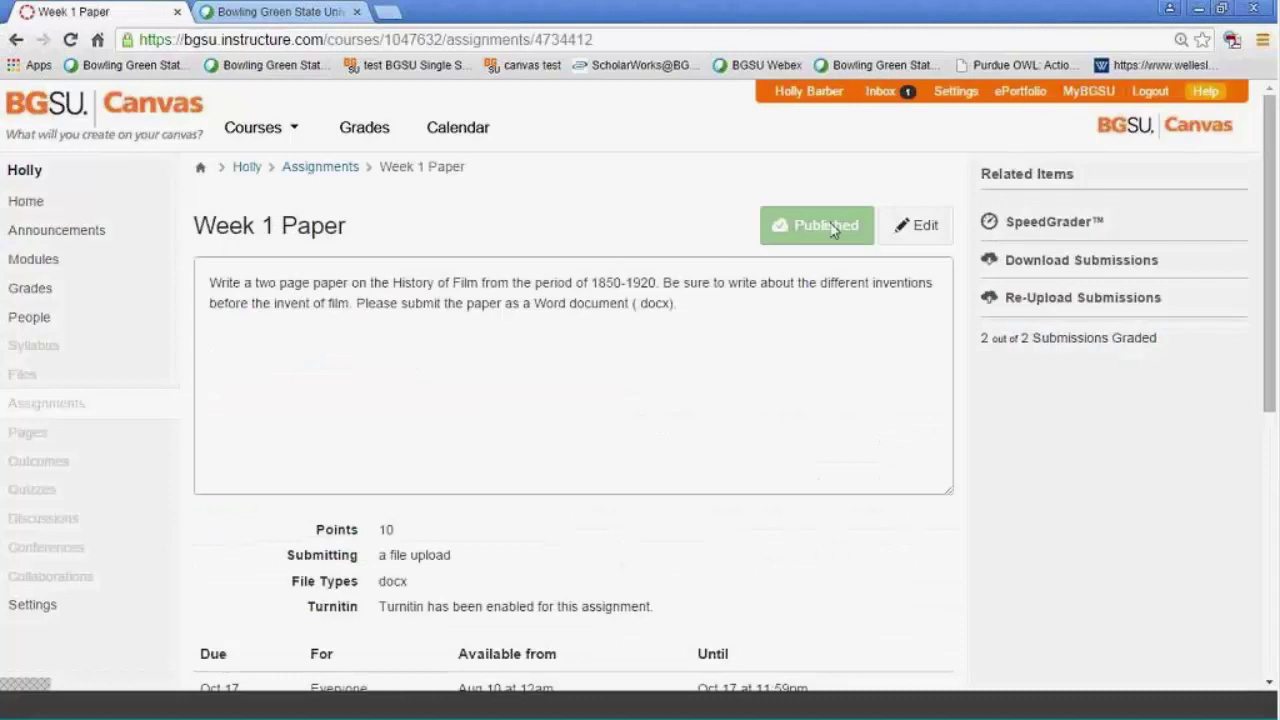
{"action": "left_click", "coordinate": [915, 228]}
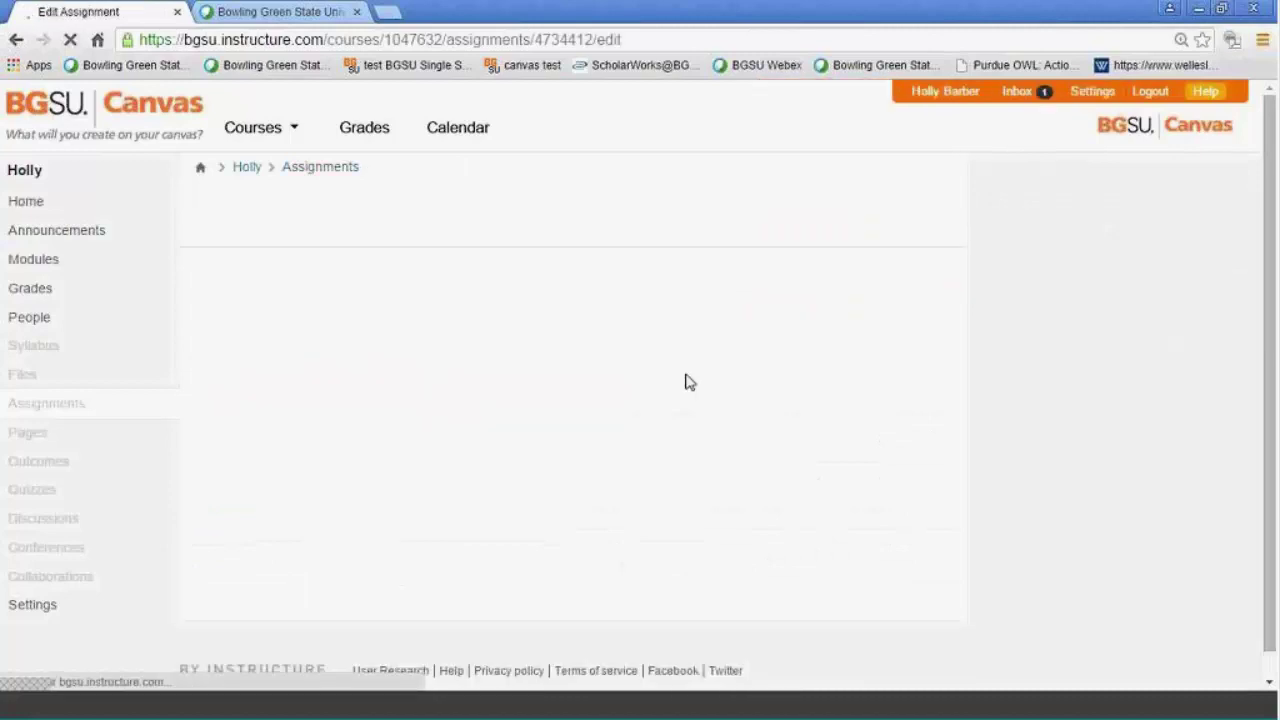
Examine the Week 1 Paper's assignment options and the sections and students it can be assigned to.
{"action": "scroll", "coordinate": [549, 365], "scroll_direction": "down", "scroll_amount": 4}
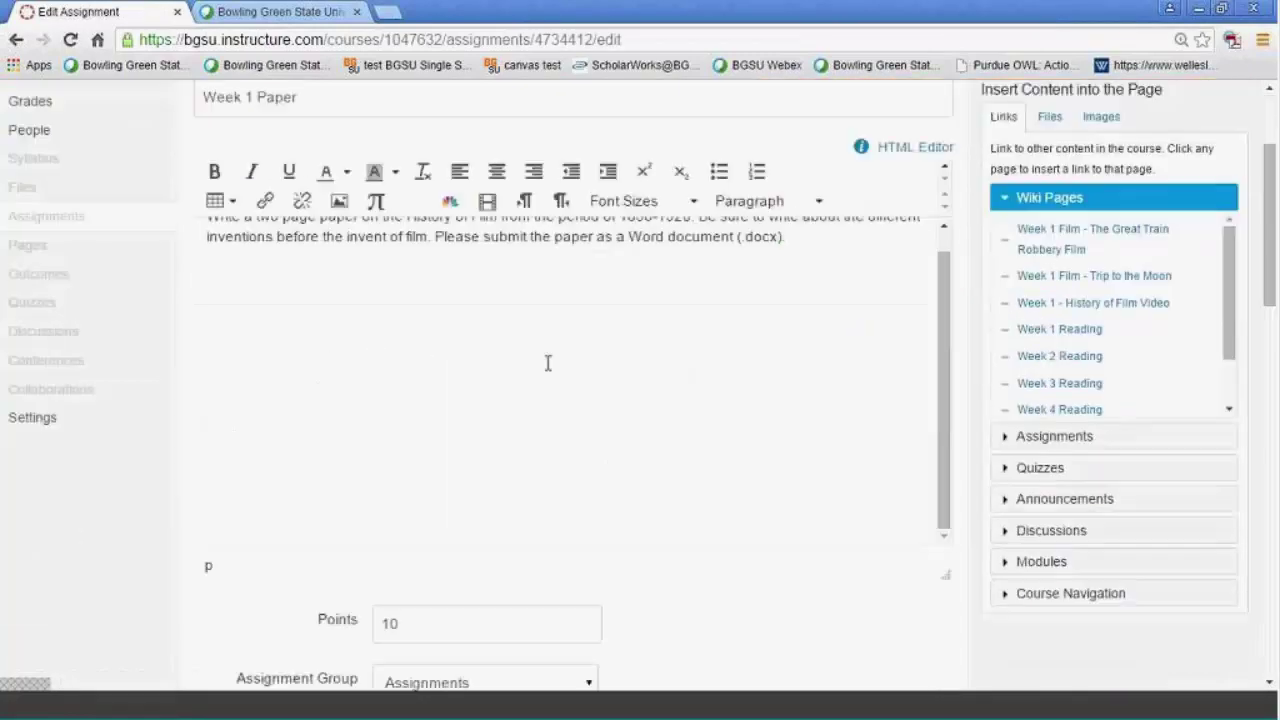
{"action": "scroll", "coordinate": [546, 372], "scroll_direction": "down", "scroll_amount": 2}
{"action": "scroll", "coordinate": [546, 371], "scroll_direction": "down", "scroll_amount": 2}
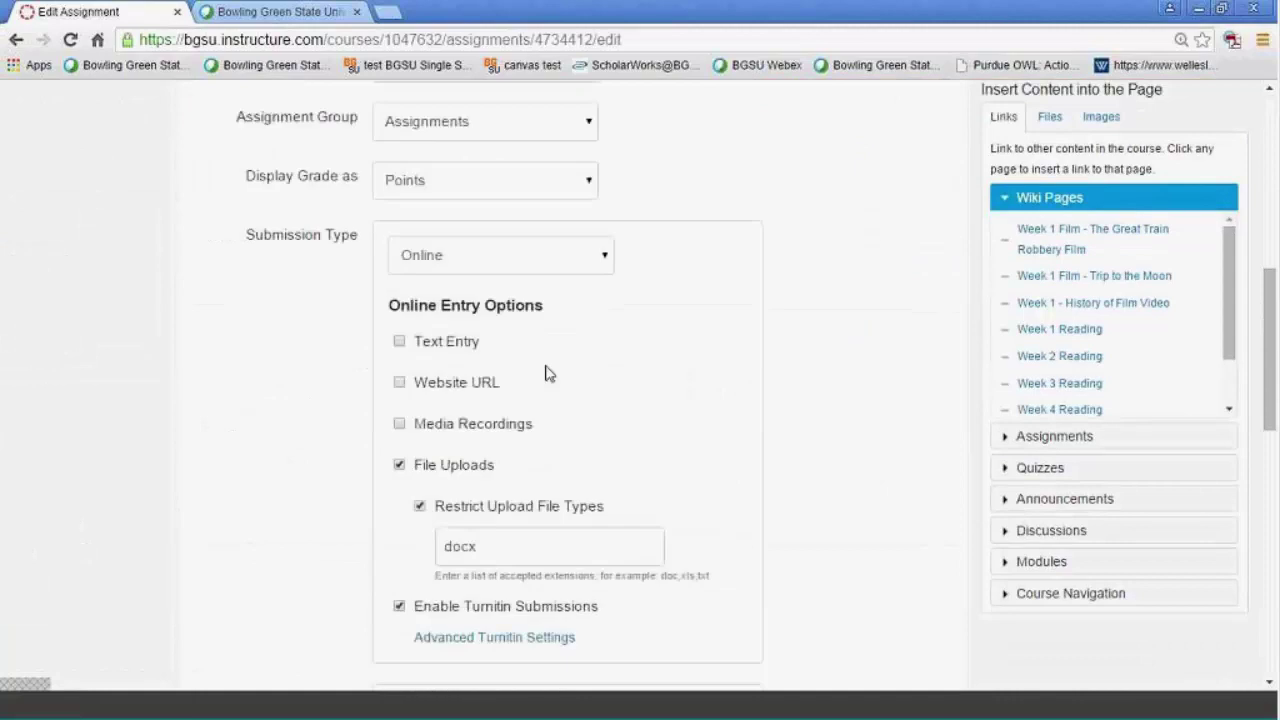
{"action": "scroll", "coordinate": [546, 360], "scroll_direction": "down", "scroll_amount": 4}
{"action": "scroll", "coordinate": [520, 410], "scroll_direction": "down", "scroll_amount": 2}
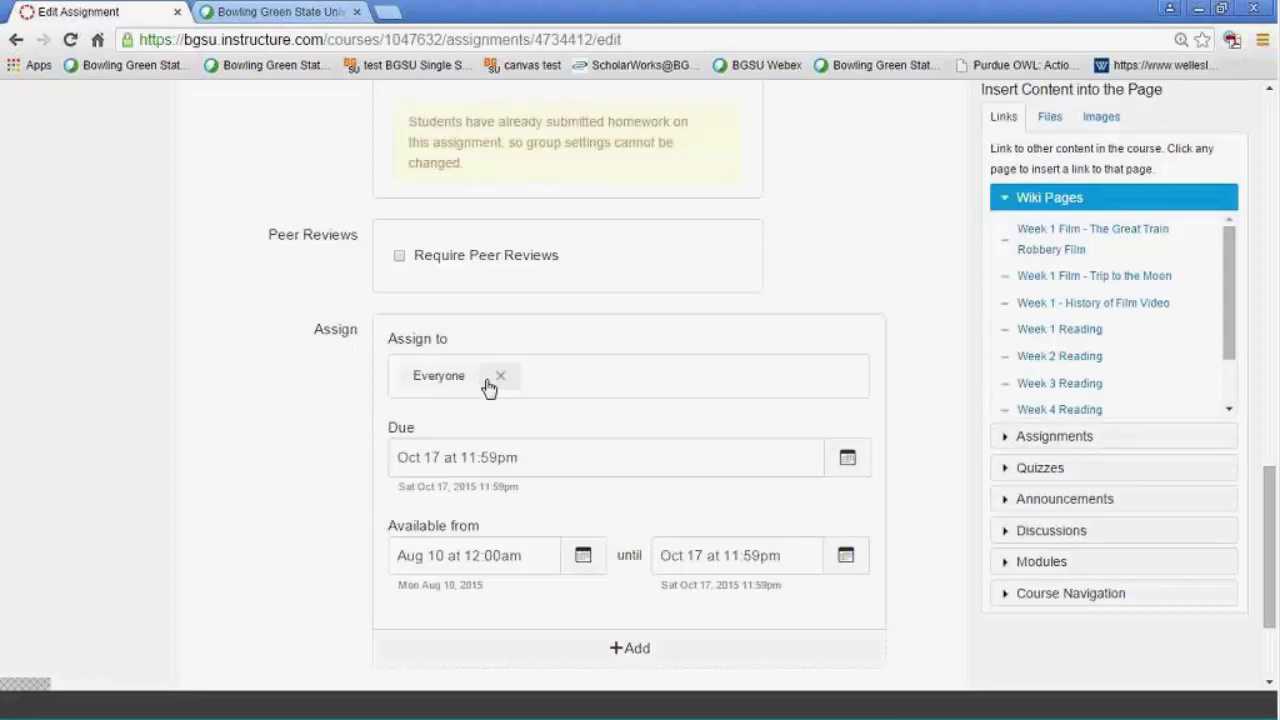
{"action": "left_click", "coordinate": [529, 375]}
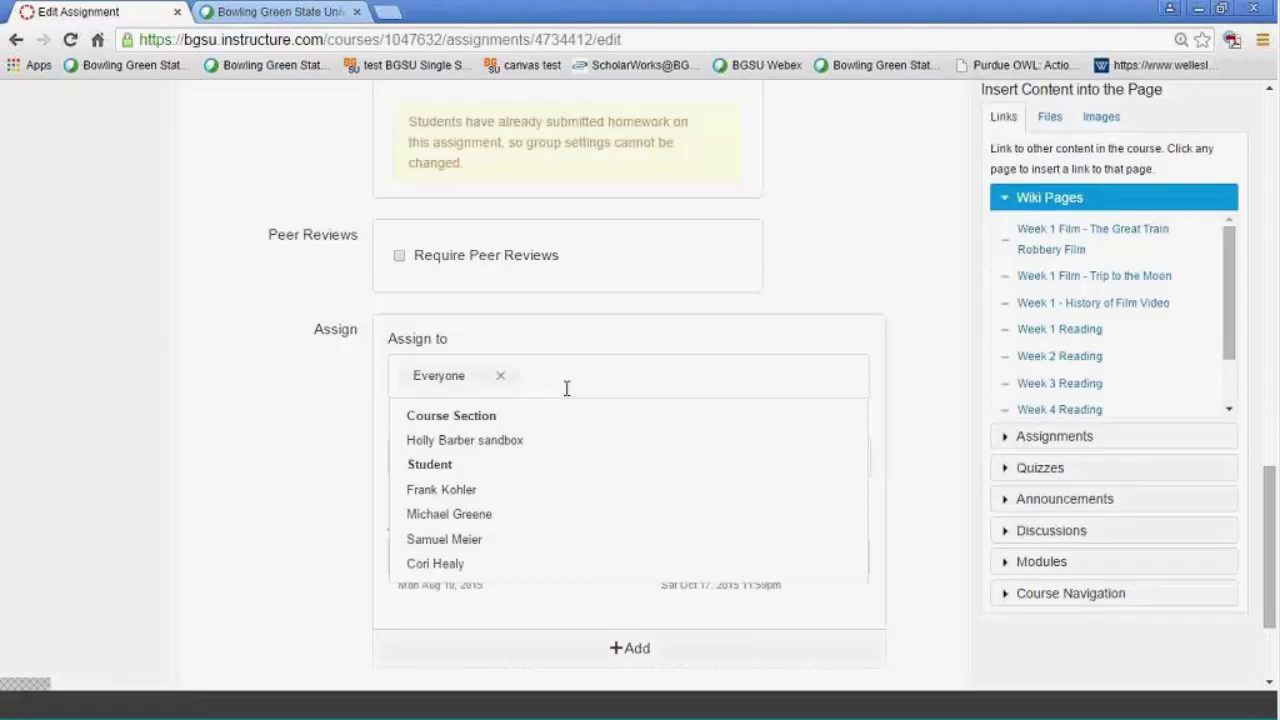
{"action": "left_click", "coordinate": [557, 355]}
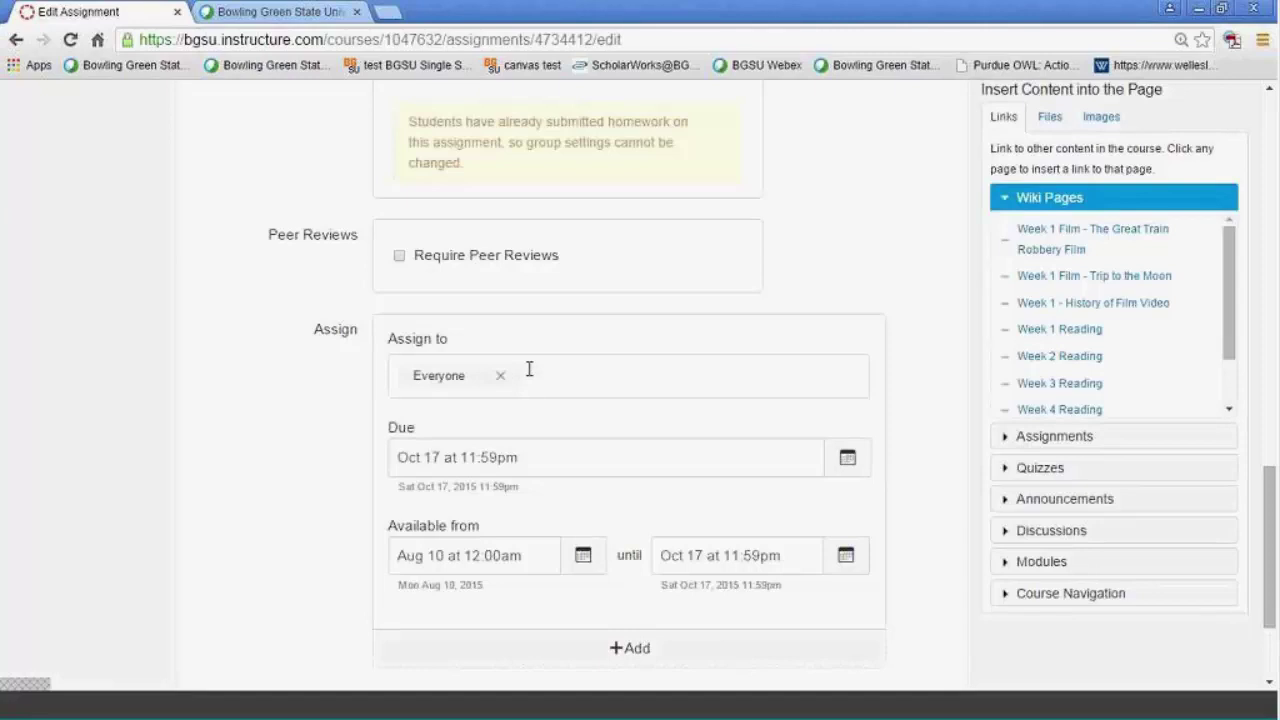
{"action": "left_click", "coordinate": [569, 374]}
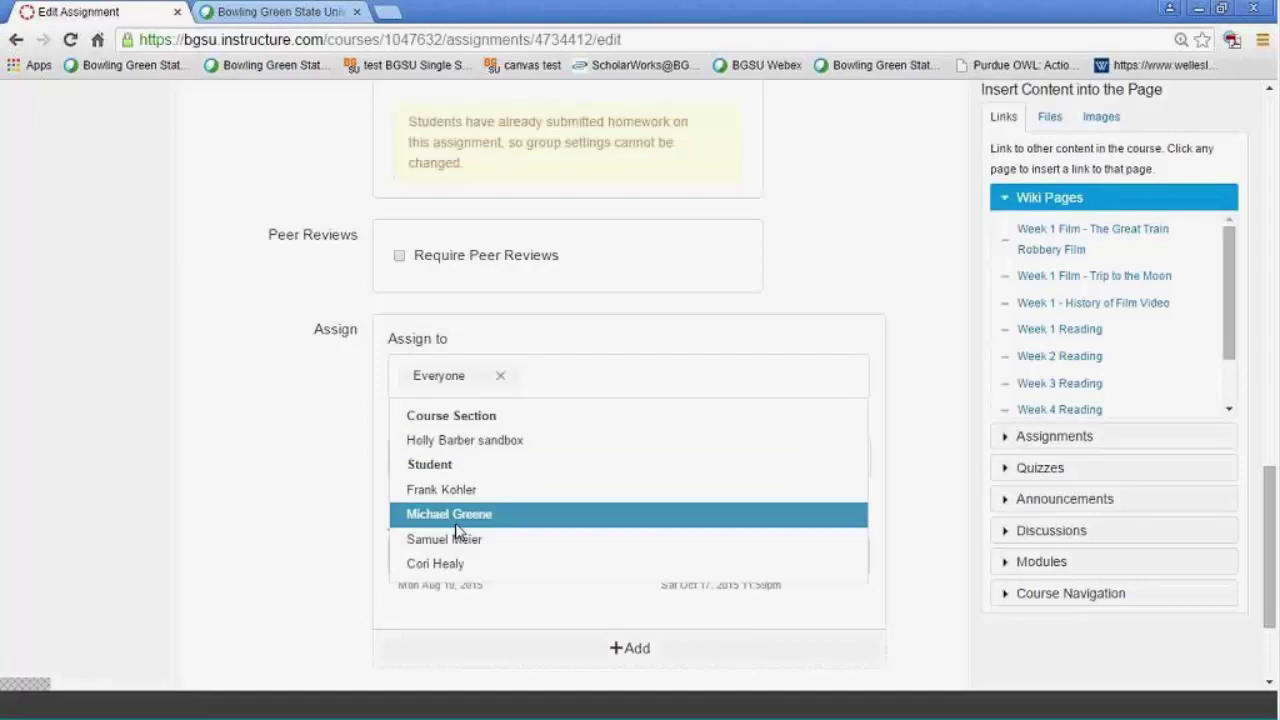
{"action": "left_click", "coordinate": [311, 497]}
Try adding a second due-date block to the Week 1 Paper for individual students, and leave the assignment editor without saving.
{"action": "left_click", "coordinate": [608, 648]}
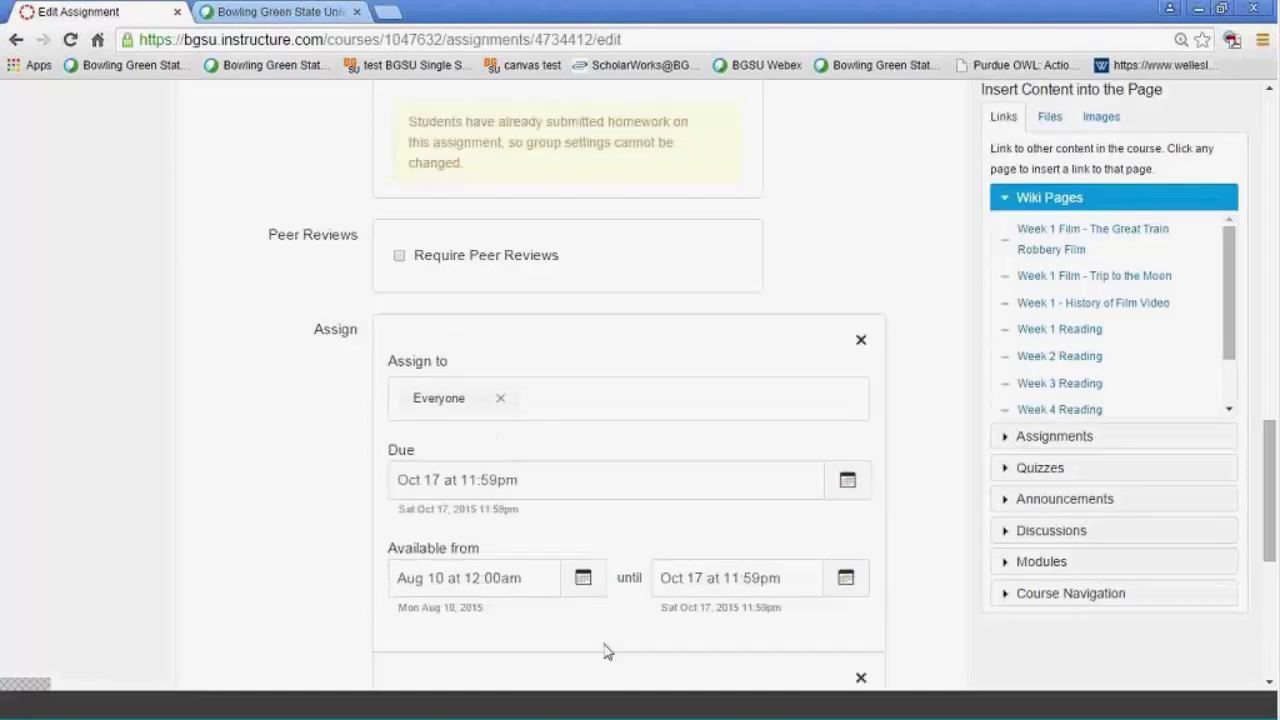
{"action": "scroll", "coordinate": [489, 529], "scroll_direction": "down", "scroll_amount": 2}
{"action": "left_click", "coordinate": [516, 548]}
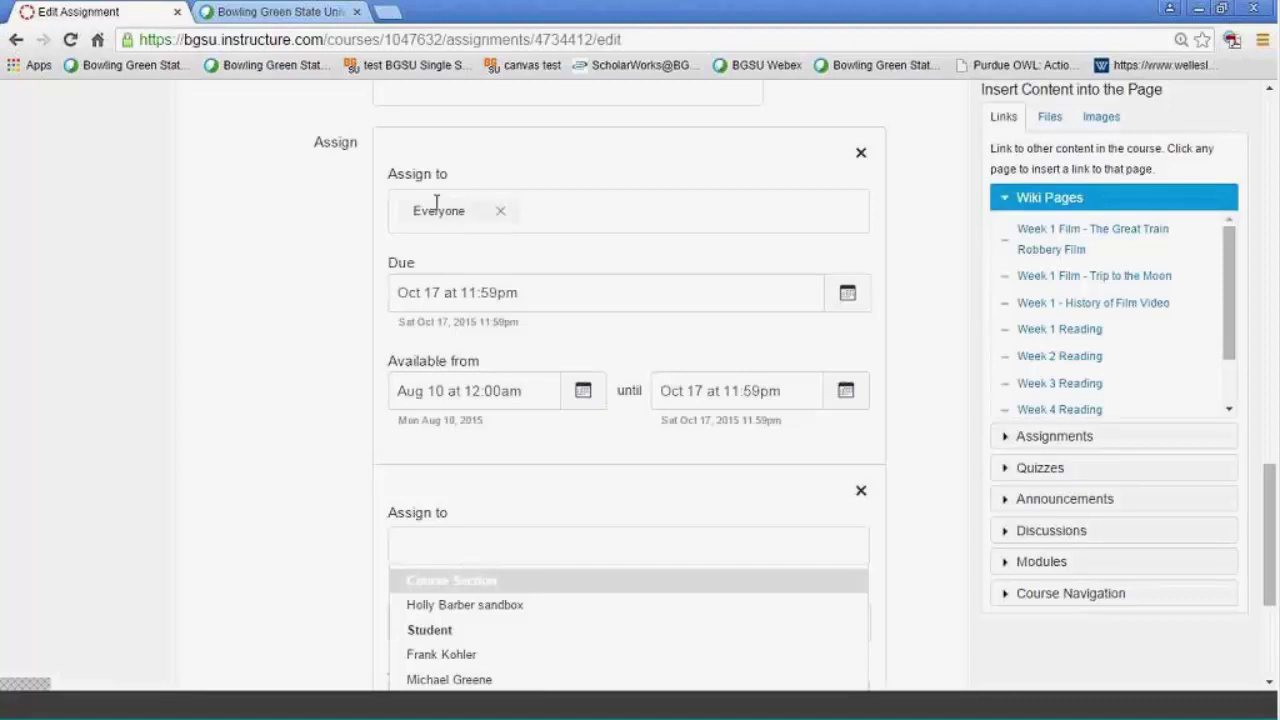
{"action": "left_click", "coordinate": [527, 211]}
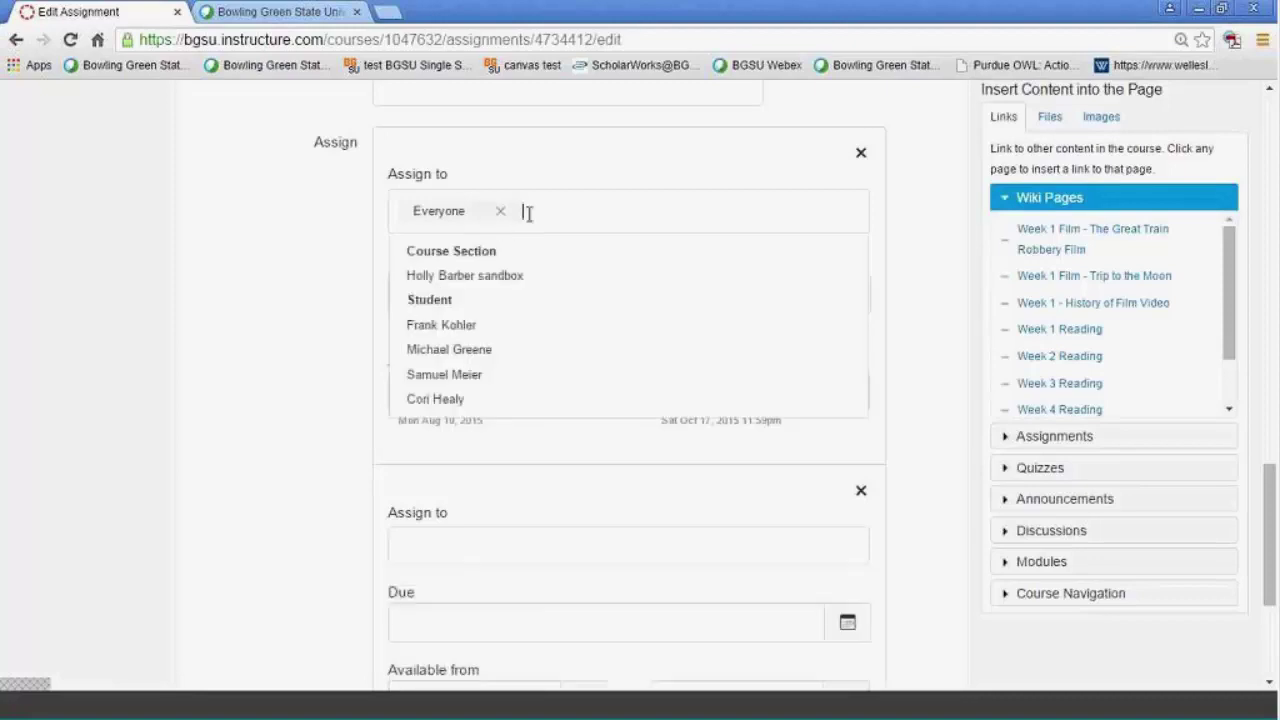
{"action": "left_click", "coordinate": [463, 543]}
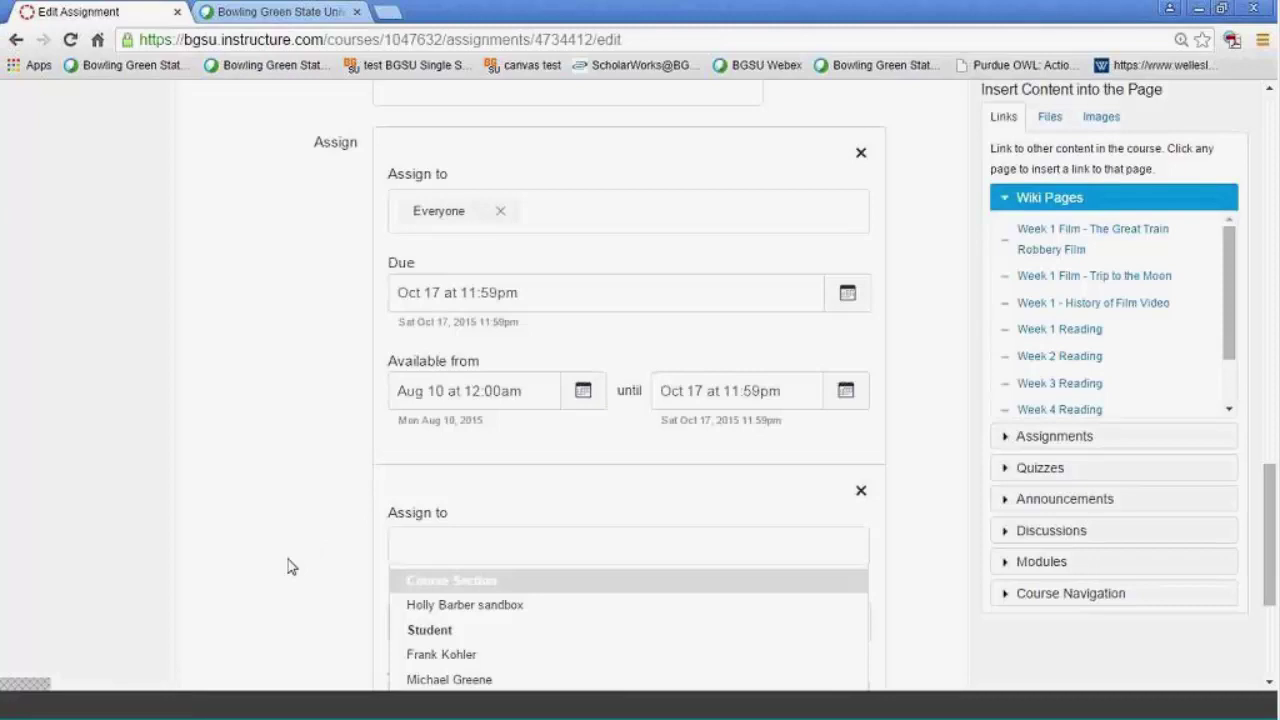
{"action": "scroll", "coordinate": [297, 563], "scroll_direction": "down", "scroll_amount": 3}
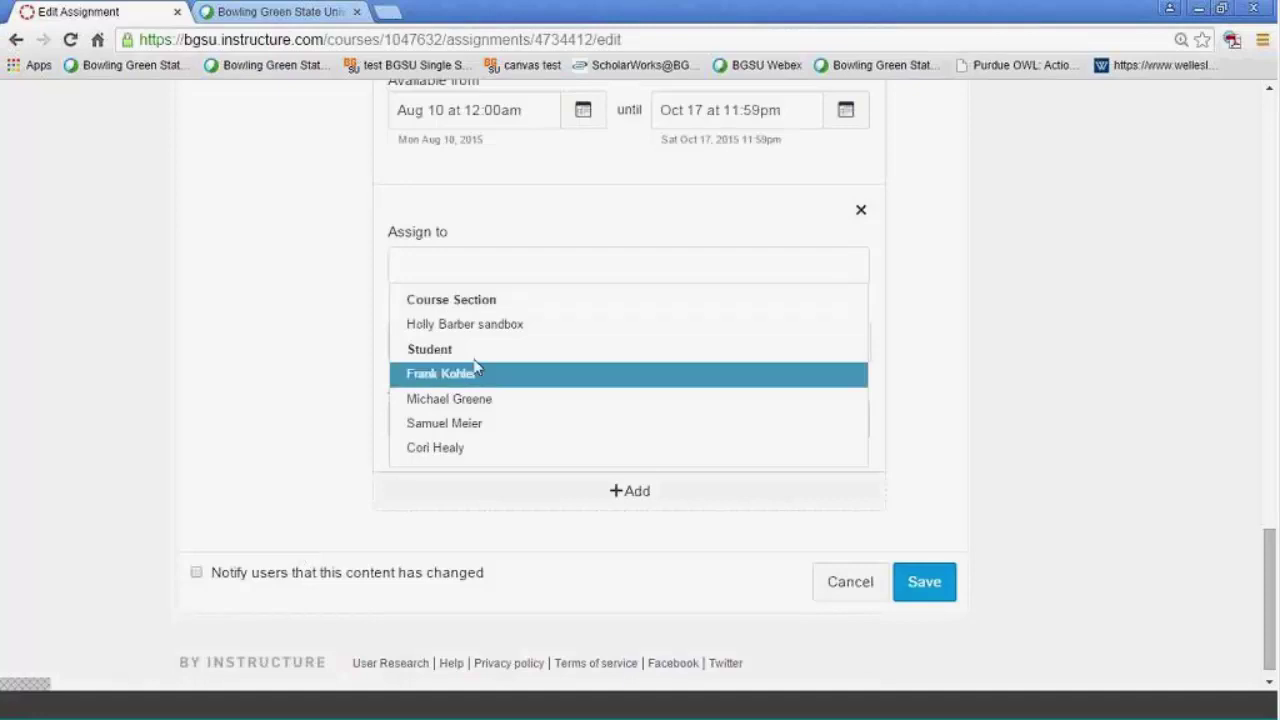
{"action": "left_click", "coordinate": [476, 233]}
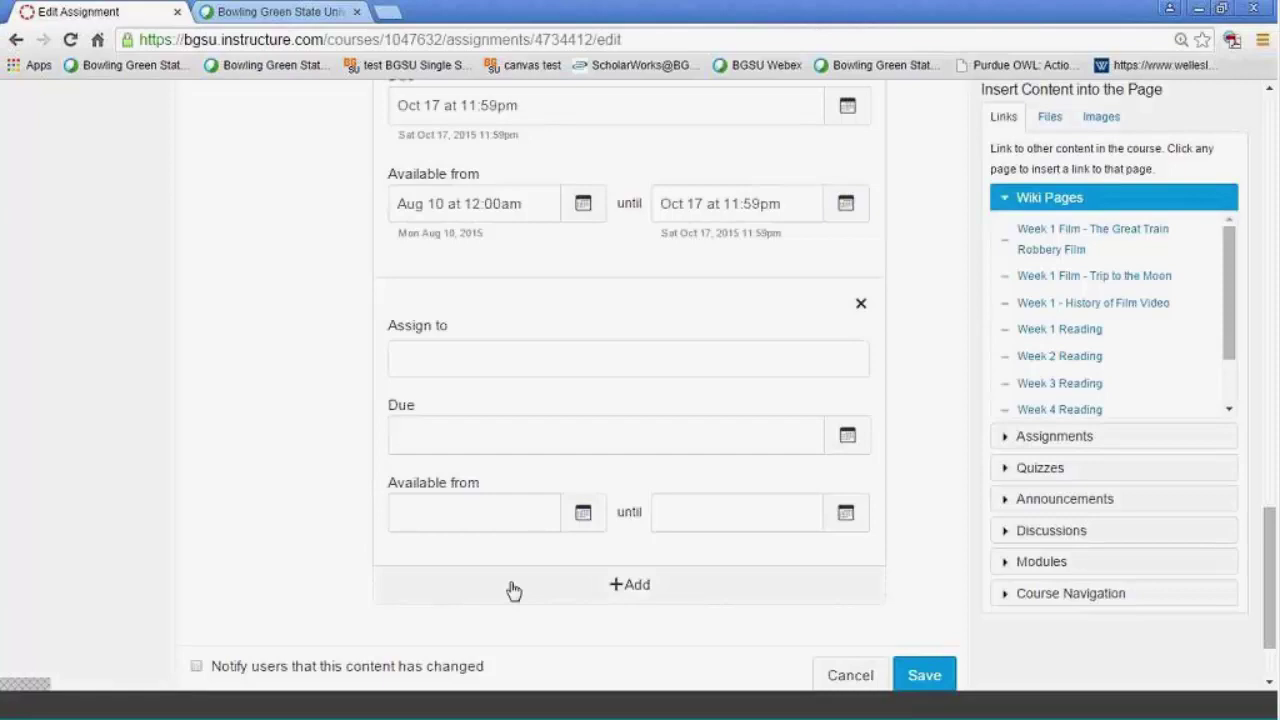
{"action": "scroll", "coordinate": [600, 597], "scroll_direction": "up", "scroll_amount": 10}
{"action": "scroll", "coordinate": [1028, 250], "scroll_direction": "up", "scroll_amount": 5}
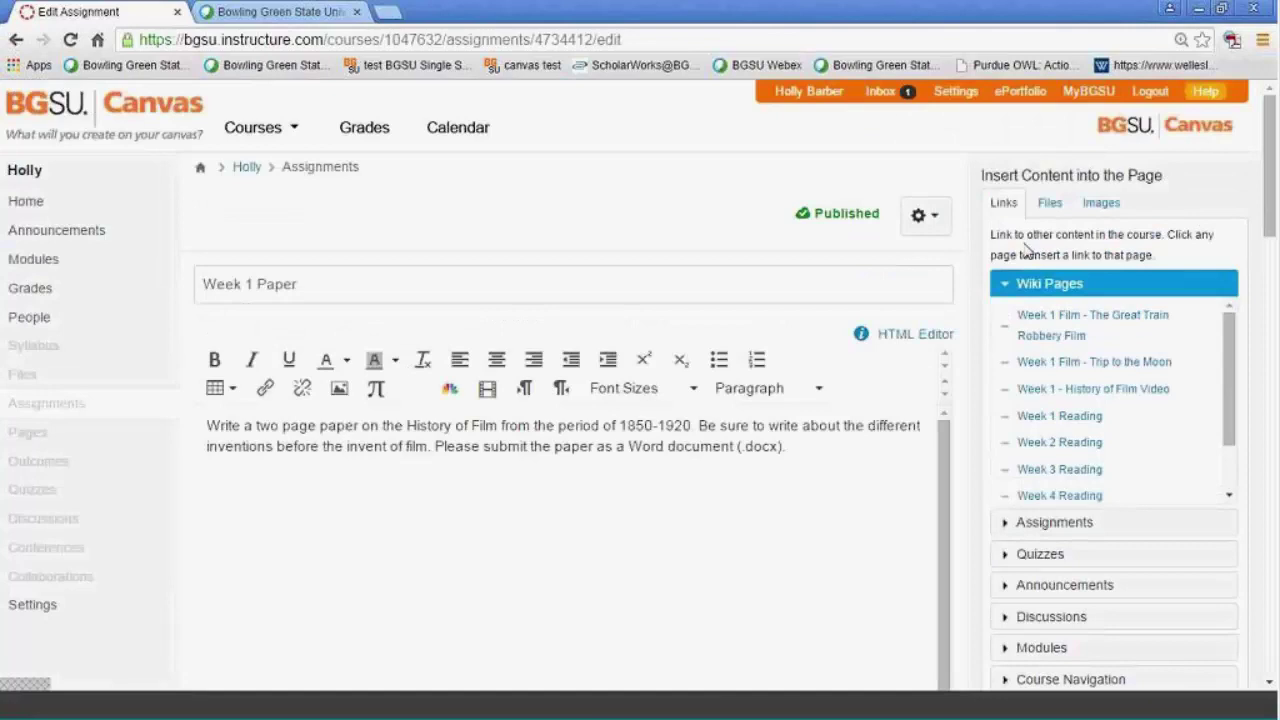
{"action": "scroll", "coordinate": [823, 586], "scroll_direction": "down", "scroll_amount": 15}
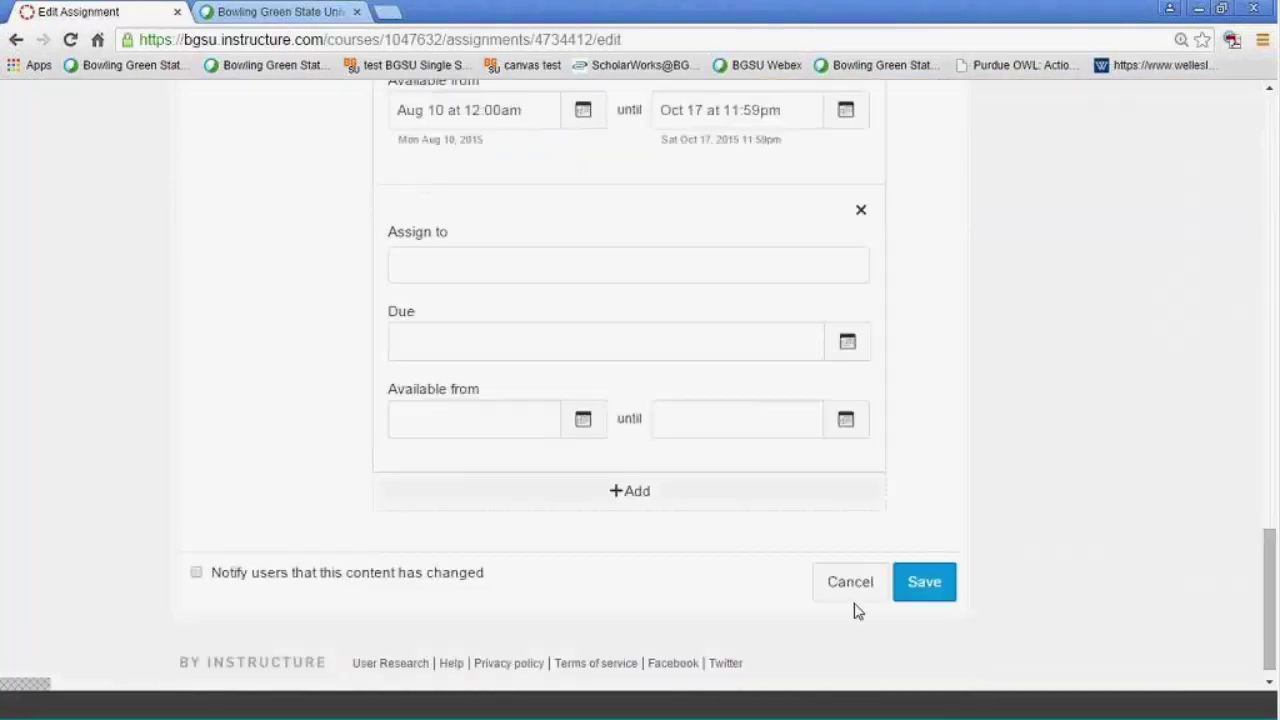
{"action": "left_click", "coordinate": [853, 596]}
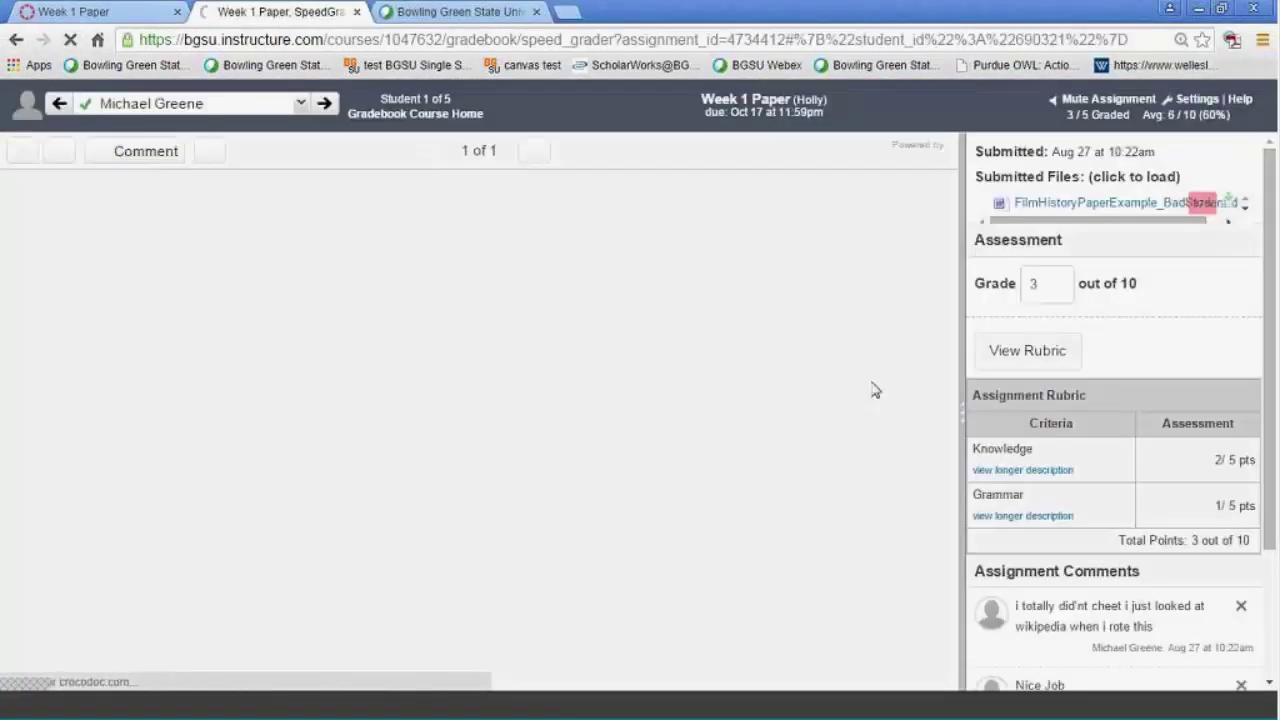
Look over the submission comments and the new-comment area for the Week 1 Paper in SpeedGrader, and close SpeedGrader.
{"action": "scroll", "coordinate": [1228, 640], "scroll_direction": "down", "scroll_amount": 2}
{"action": "left_click", "coordinate": [1062, 620]}
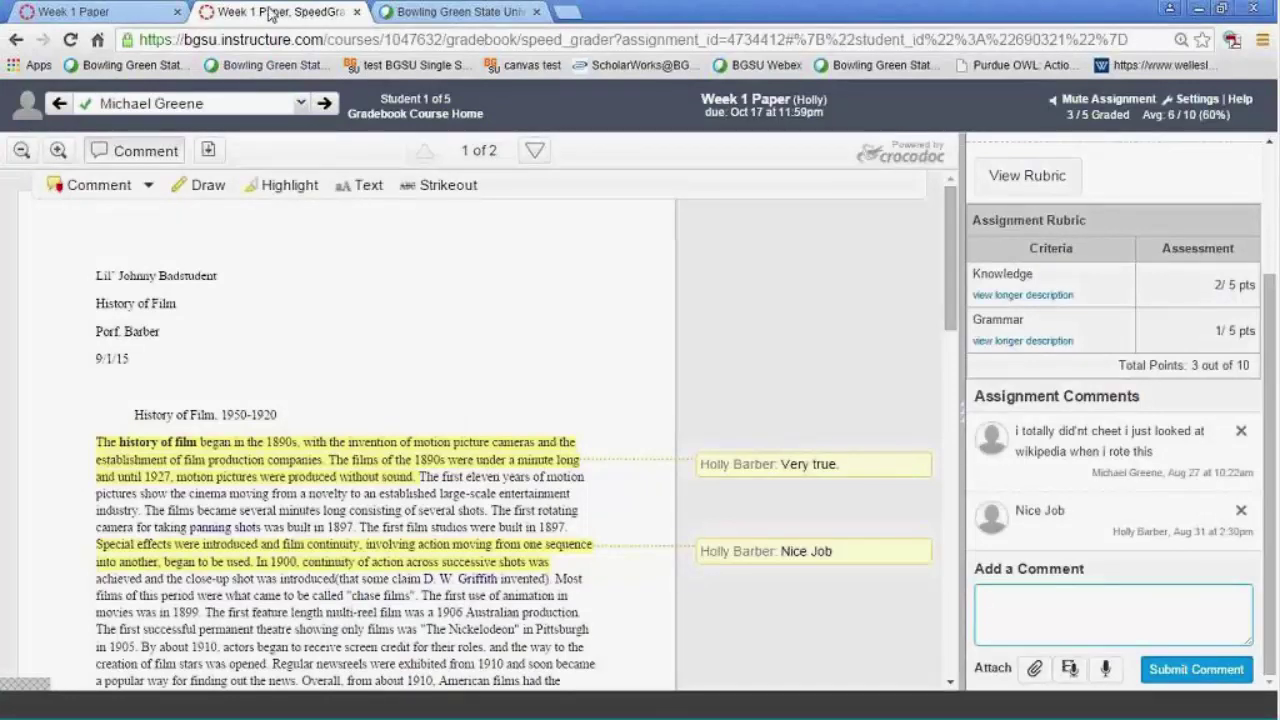
{"action": "left_click", "coordinate": [356, 11]}
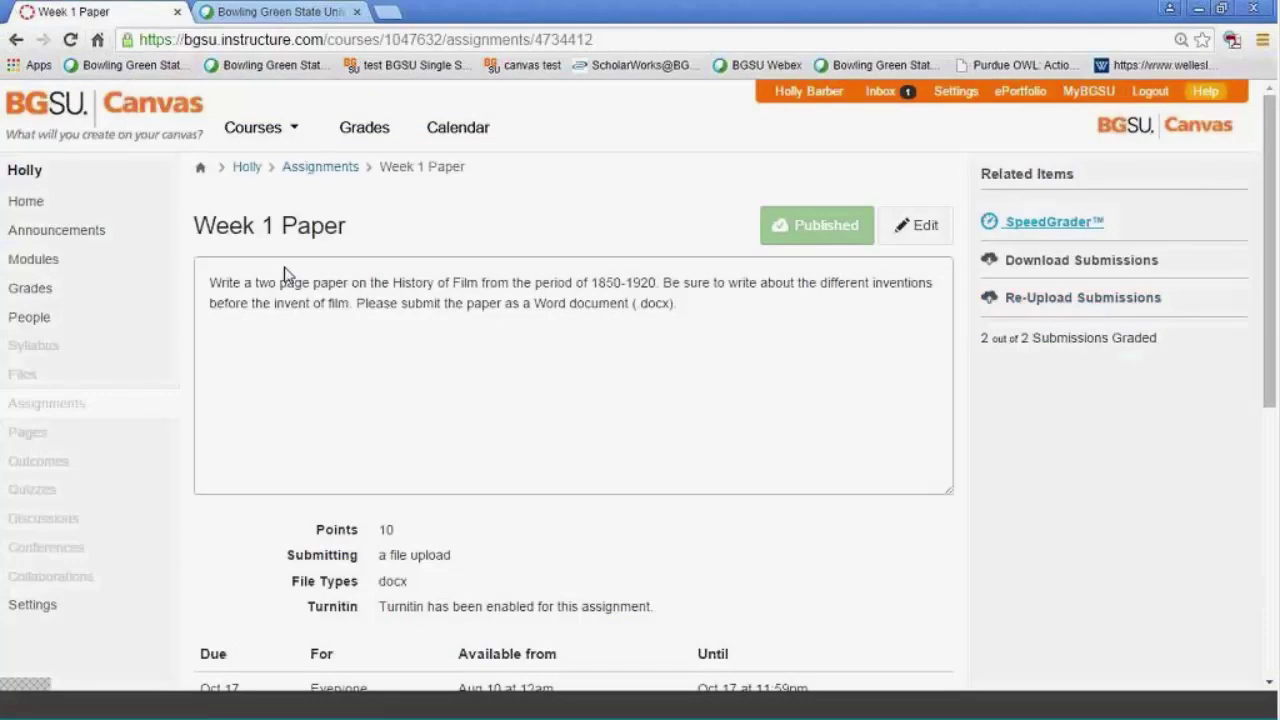
Go to the course's files and examine the Learning Outcomes folder's publishing permissions and management options without changing them.
{"action": "left_click", "coordinate": [23, 376]}
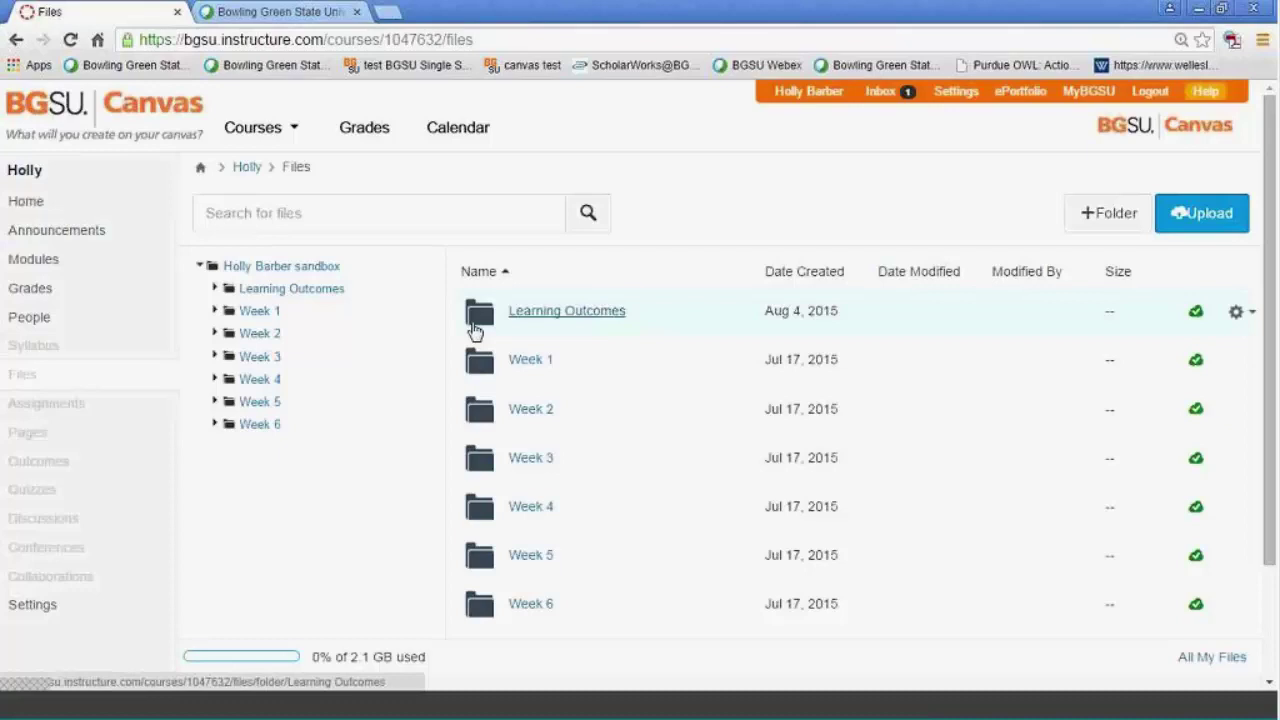
{"action": "left_click", "coordinate": [1198, 317]}
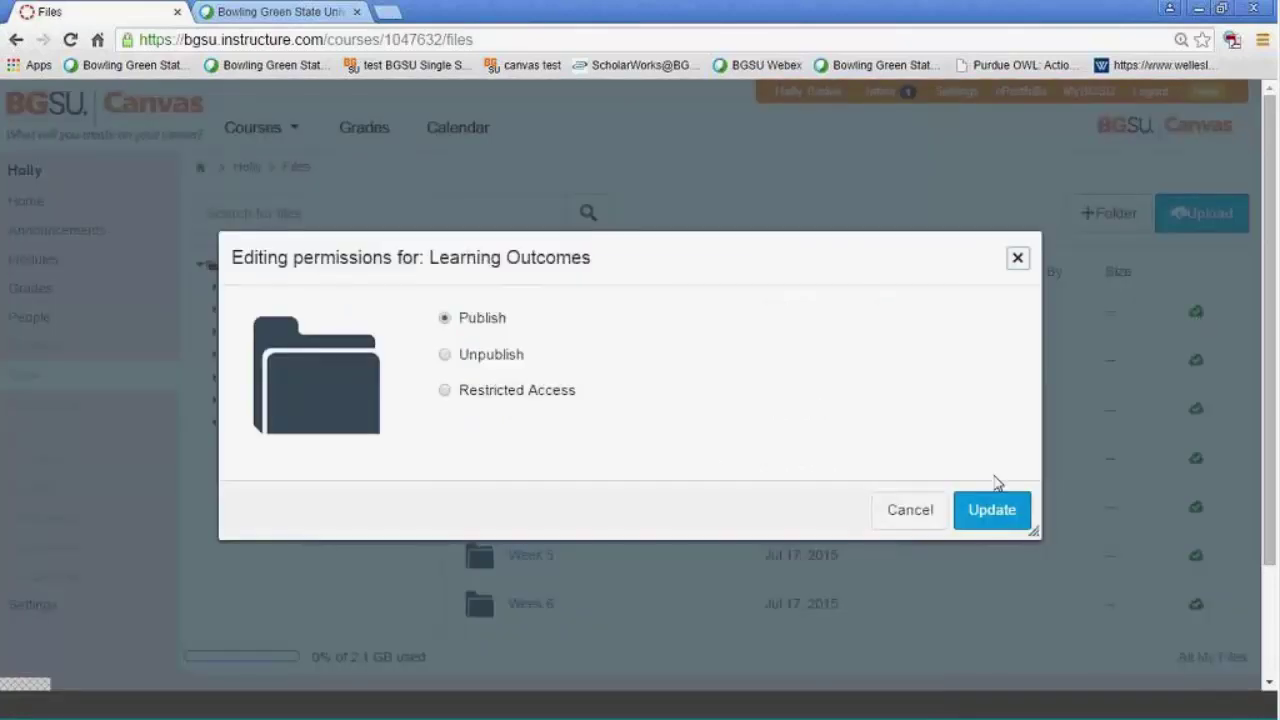
{"action": "left_click", "coordinate": [490, 357]}
{"action": "left_click", "coordinate": [893, 510]}
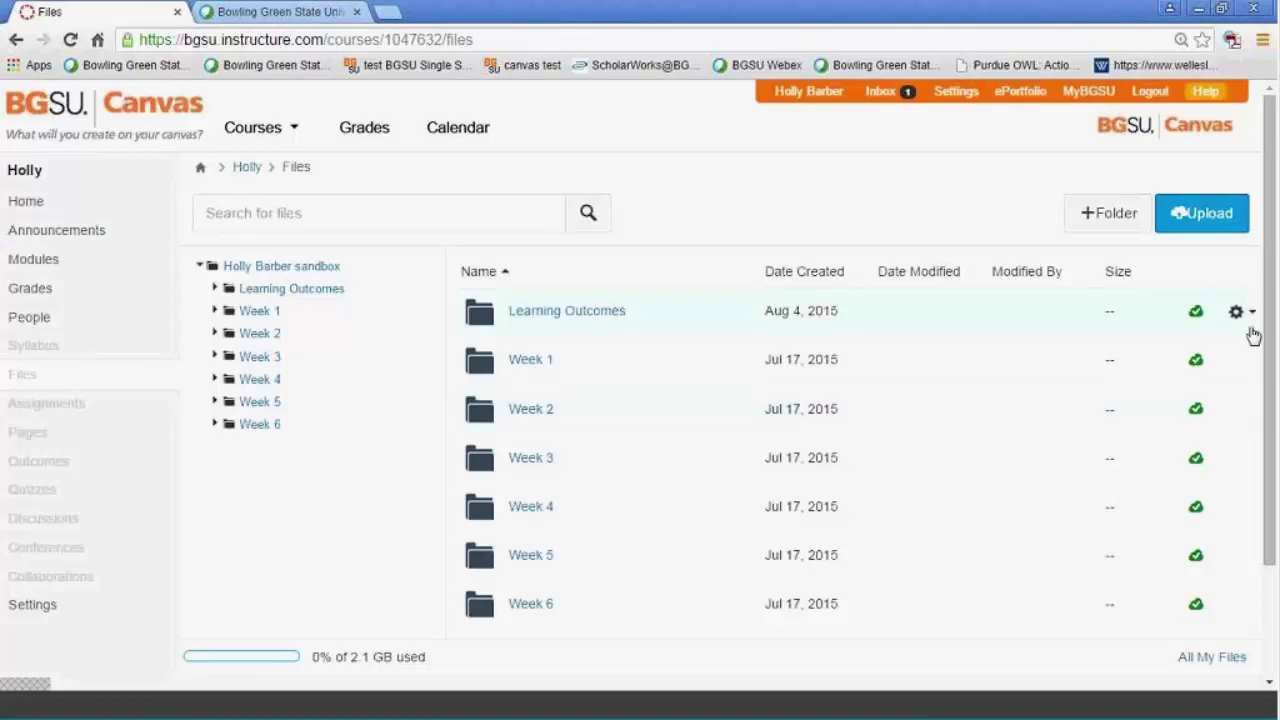
{"action": "left_click", "coordinate": [1240, 313]}
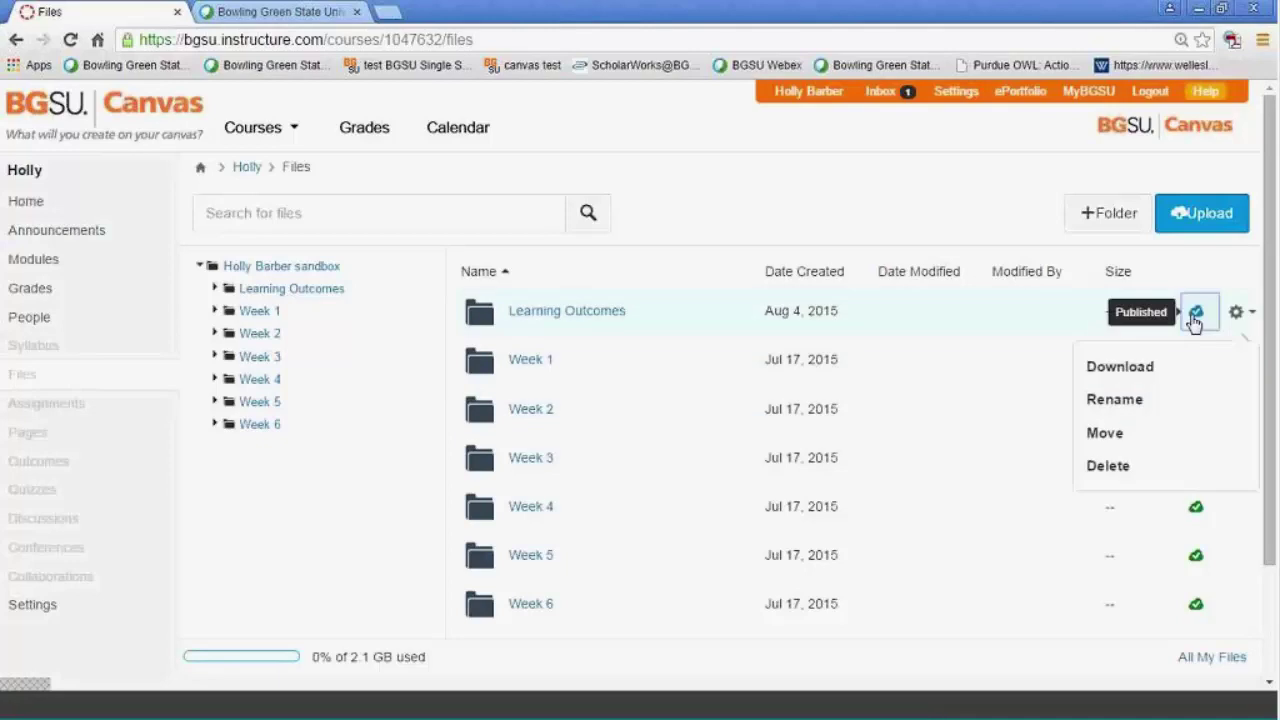
Restrict access to the Learning Outcomes folder with scheduled student availability starting Sep 21, 2015.
{"action": "left_click", "coordinate": [1197, 314]}
{"action": "left_click", "coordinate": [444, 390]}
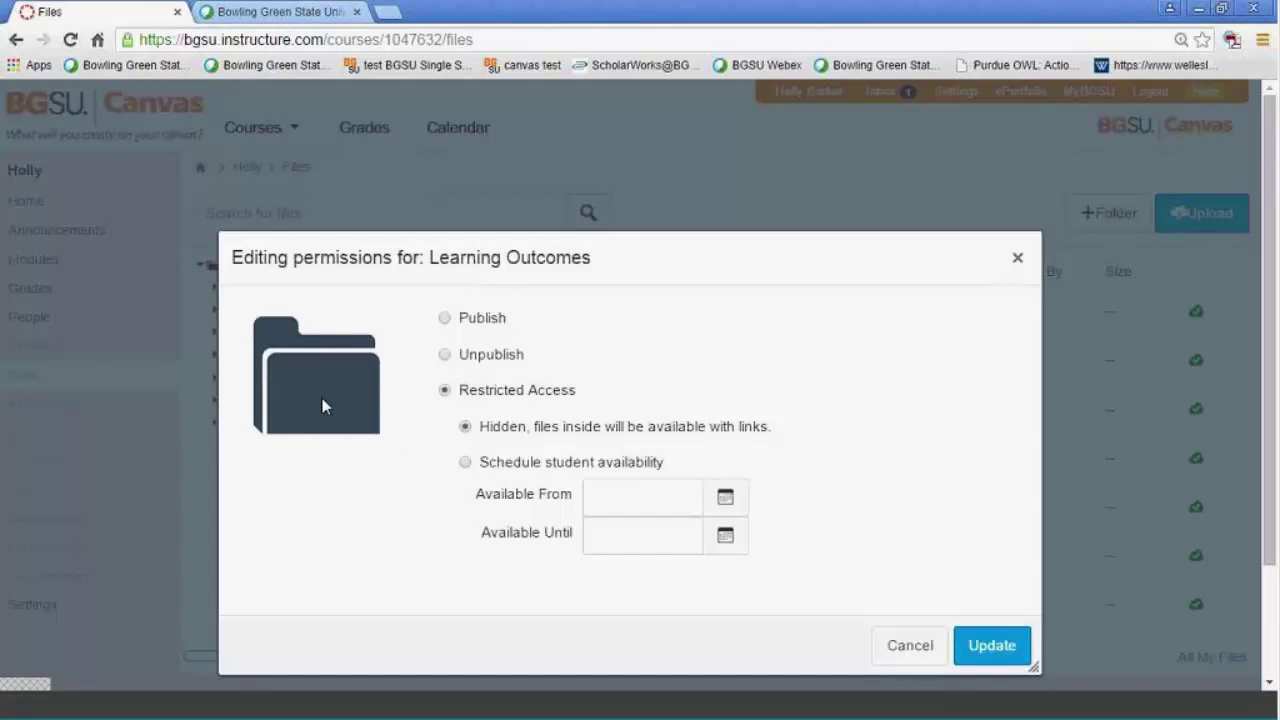
{"action": "left_click", "coordinate": [487, 472]}
{"action": "left_click", "coordinate": [595, 496]}
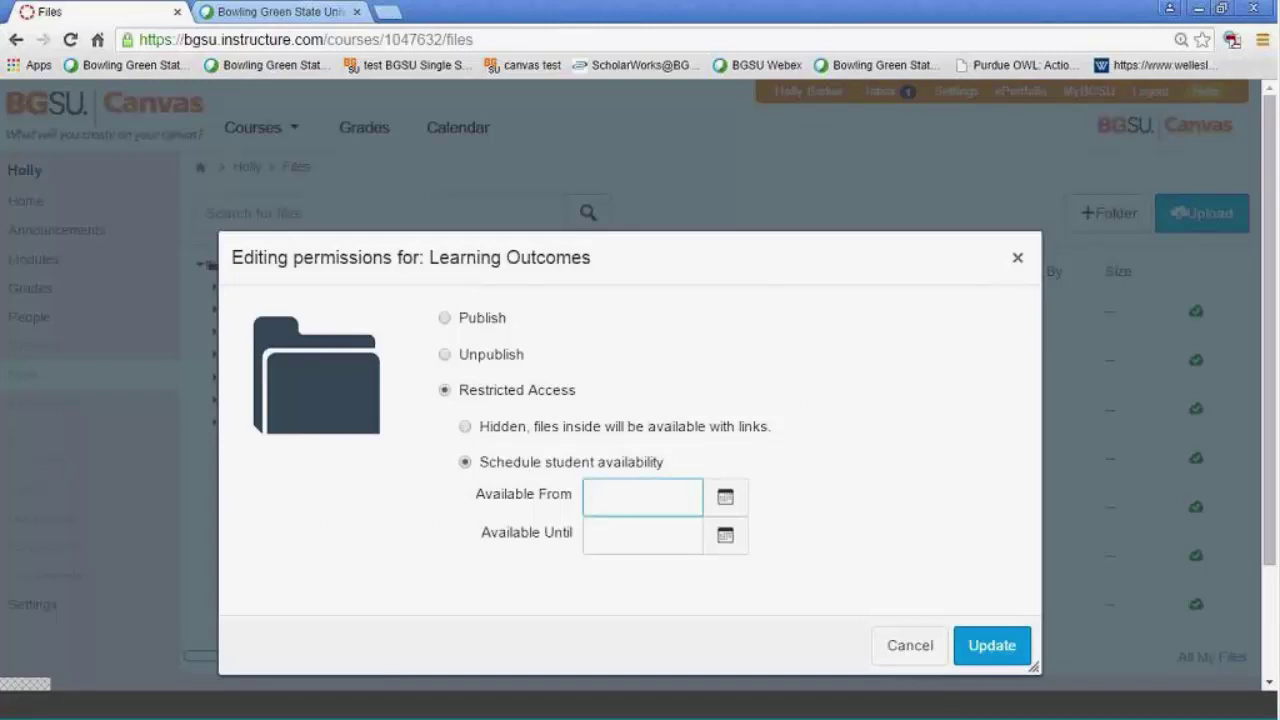
{"action": "left_click", "coordinate": [727, 499]}
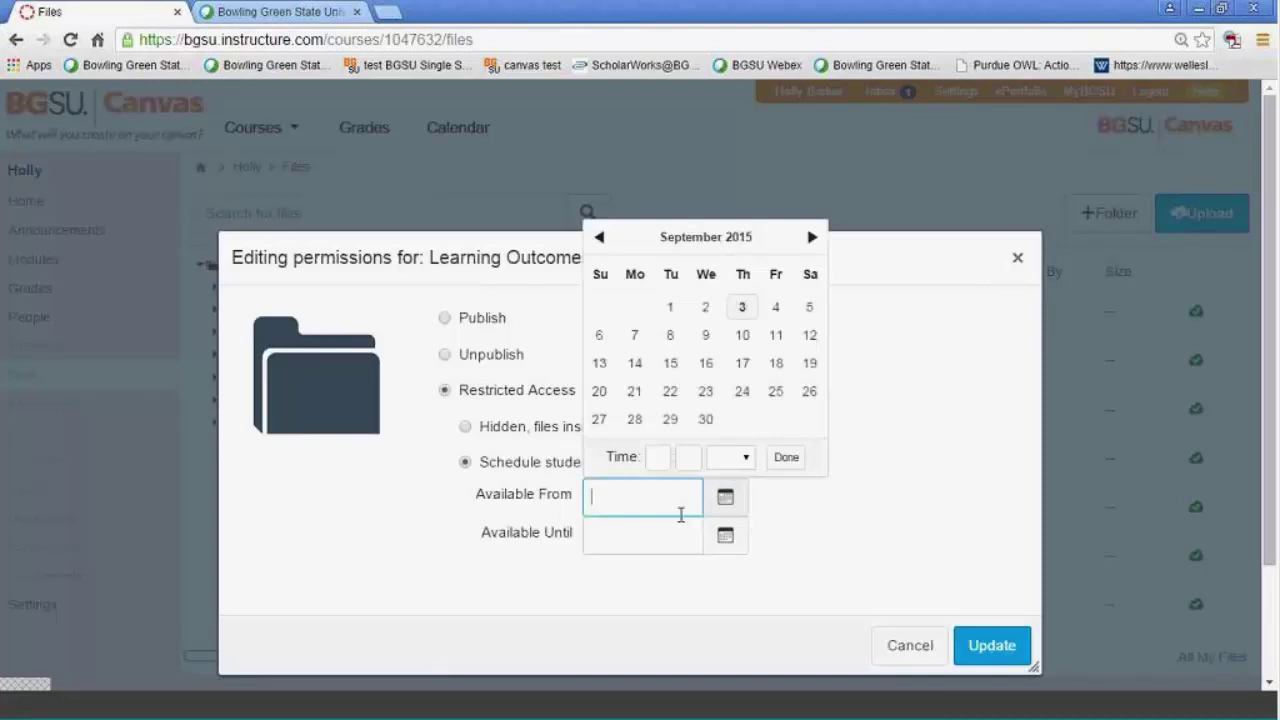
{"action": "left_click", "coordinate": [636, 391]}
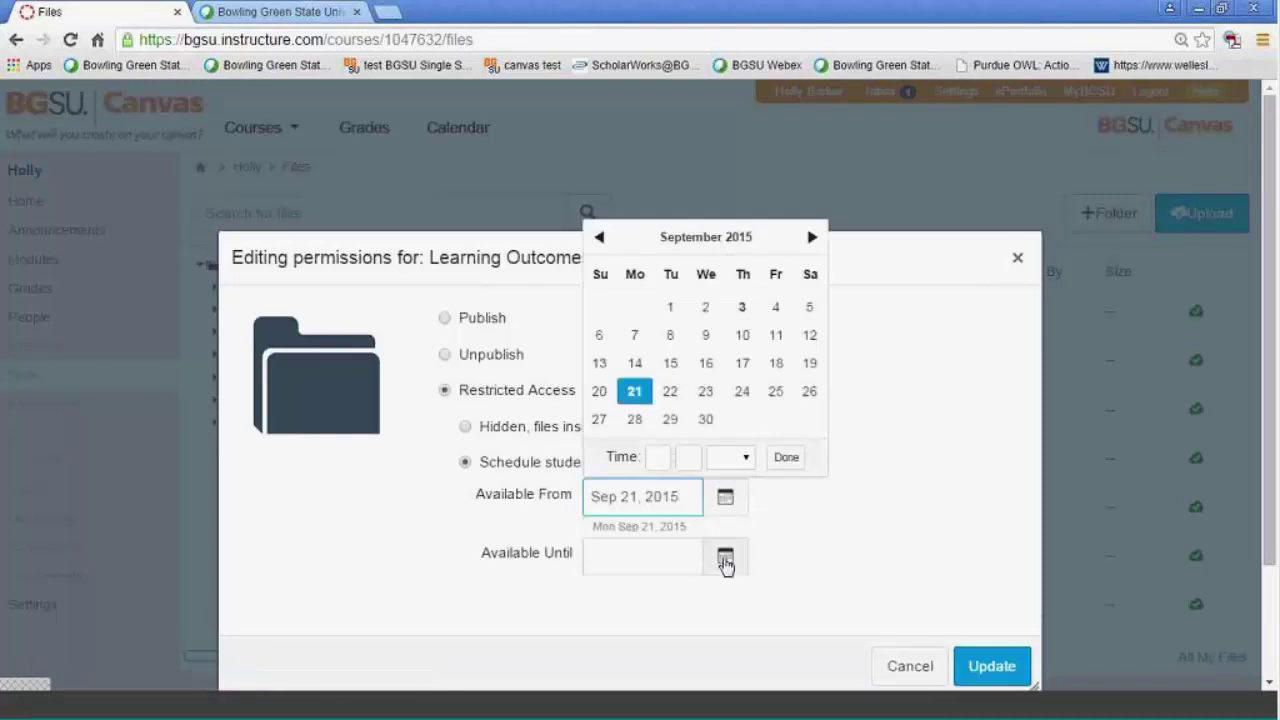
Set the Learning Outcomes folder's availability end date to Sep 18, 2015 and update its permissions.
{"action": "left_click", "coordinate": [726, 562]}
{"action": "left_click", "coordinate": [776, 422]}
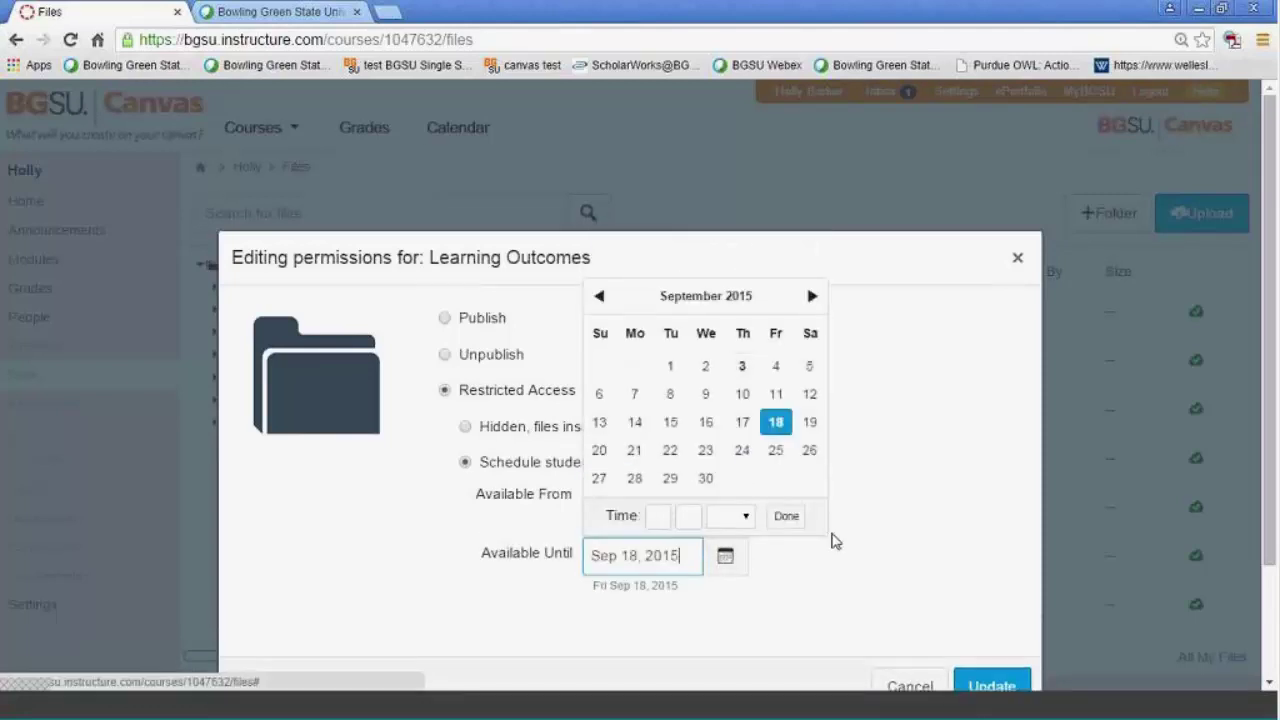
{"action": "left_click", "coordinate": [963, 601]}
{"action": "scroll", "coordinate": [960, 590], "scroll_direction": "down", "scroll_amount": 3}
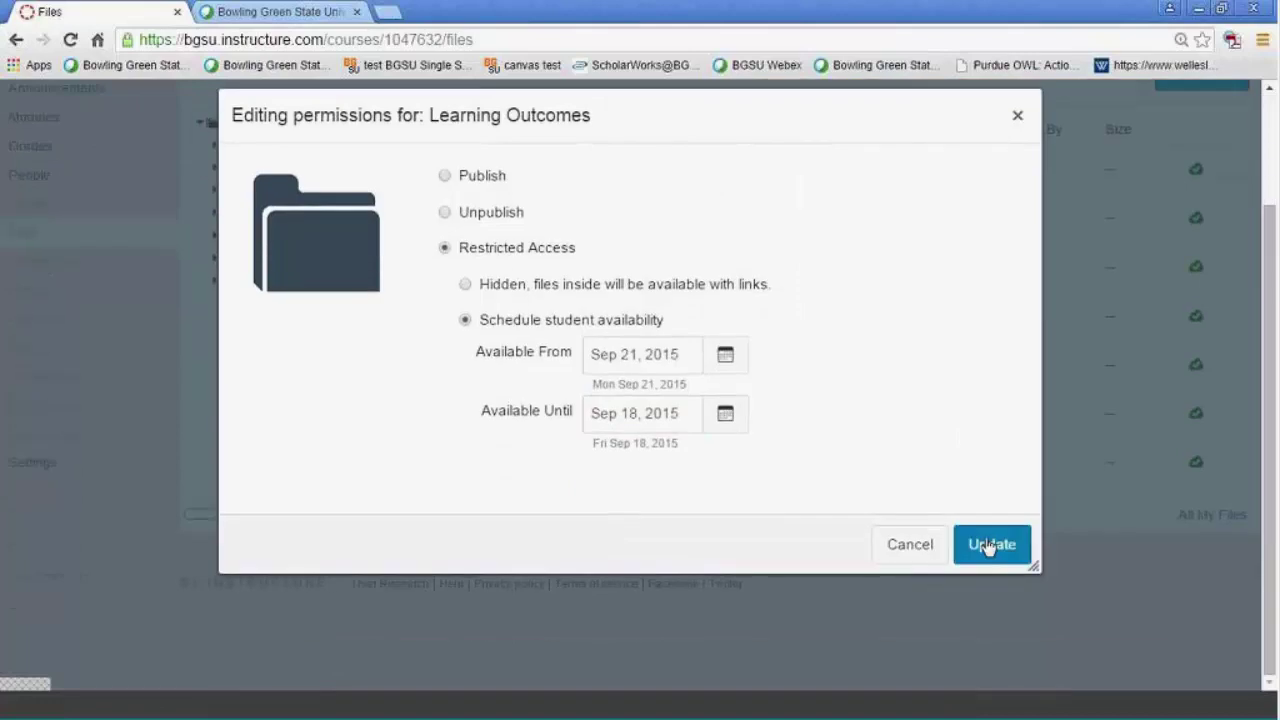
{"action": "left_click", "coordinate": [988, 545]}
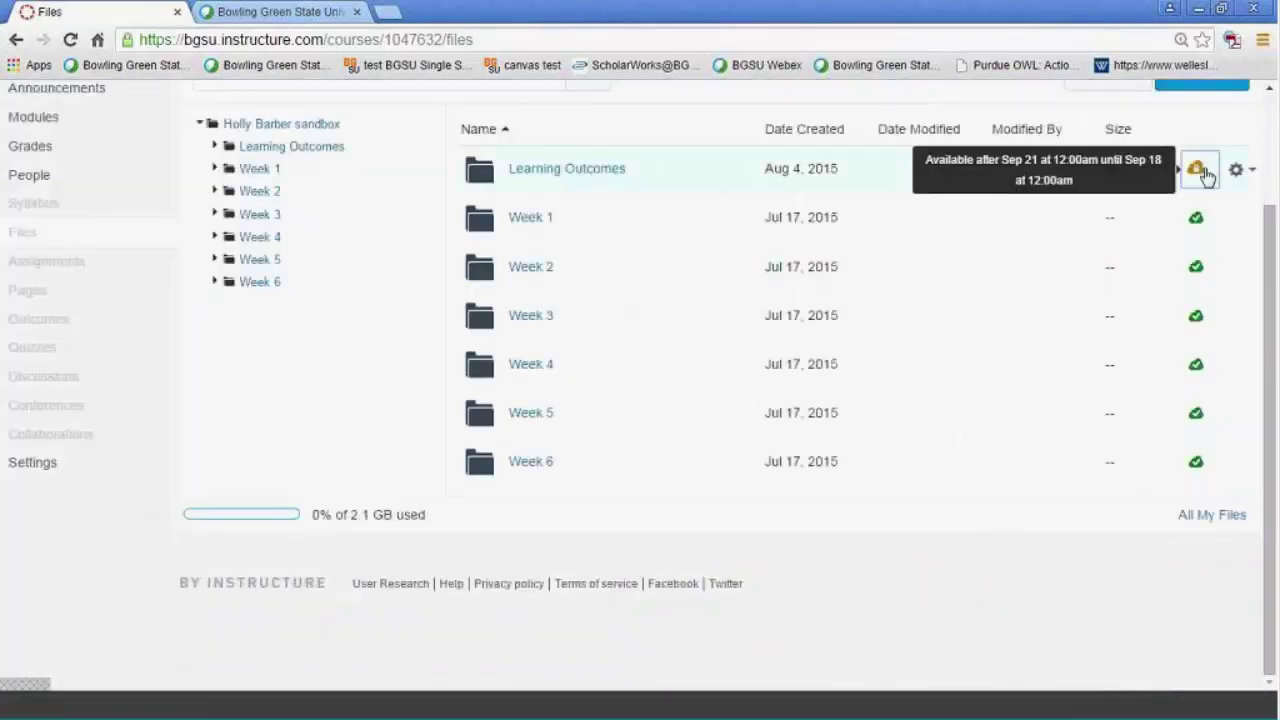